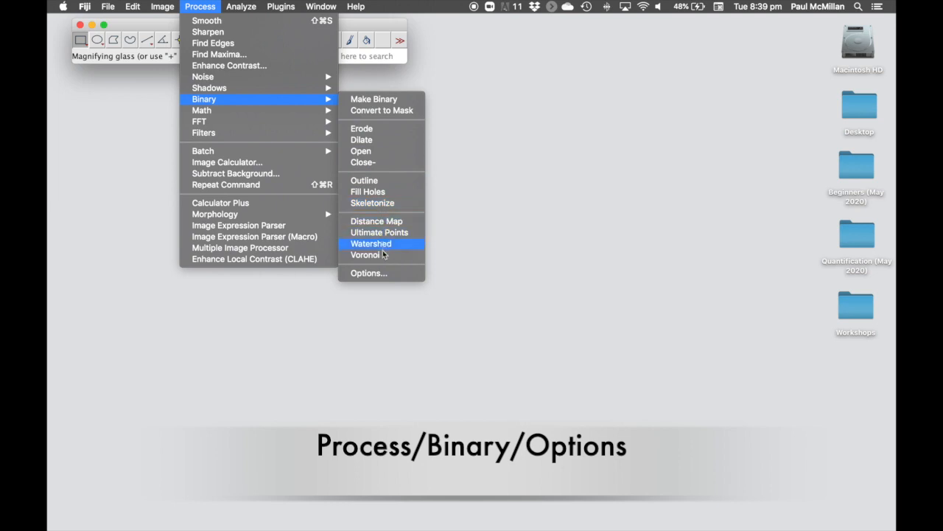
- Enable Black background in Binary Options, keeping iterations and count at 1
{"action": "left_click", "coordinate": [382, 274]}
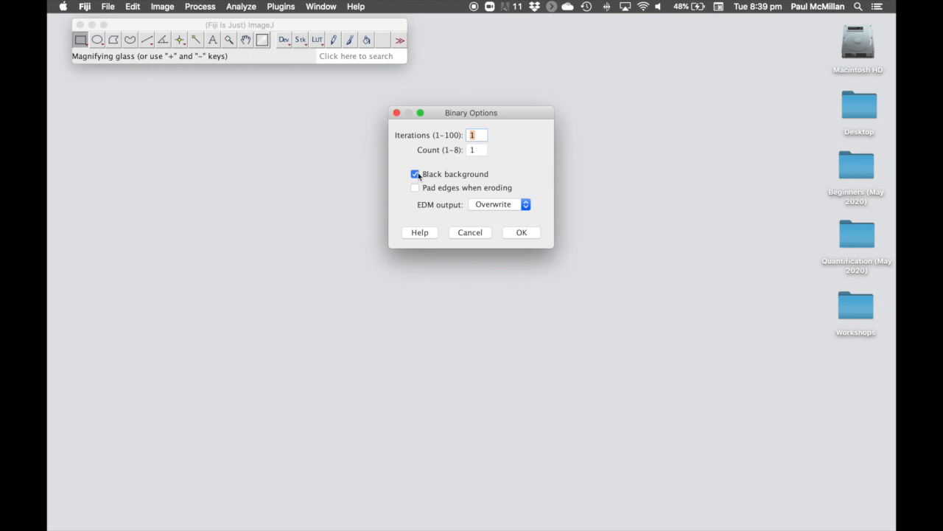
{"action": "left_click", "coordinate": [416, 188]}
{"action": "left_click", "coordinate": [521, 232]}
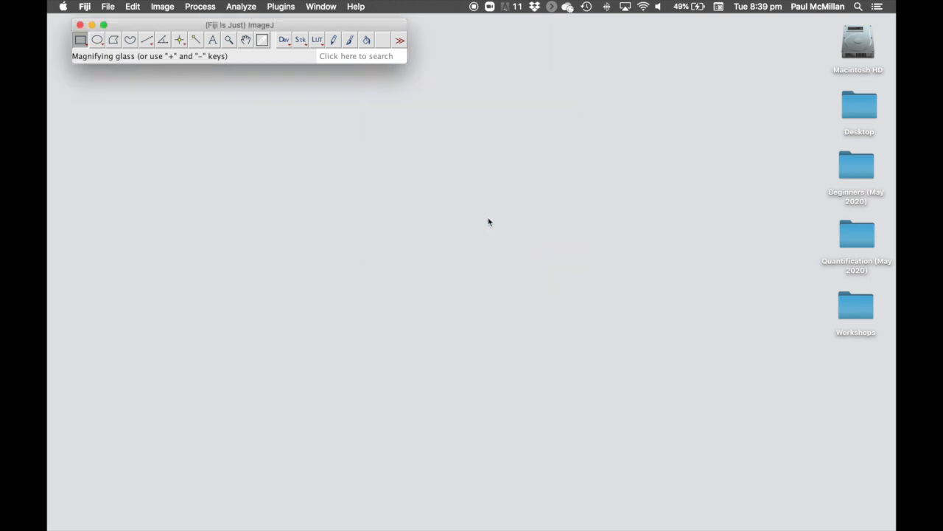
- Confirm white foreground, black background and yellow selection in the Colors options
{"action": "left_click", "coordinate": [132, 7]}
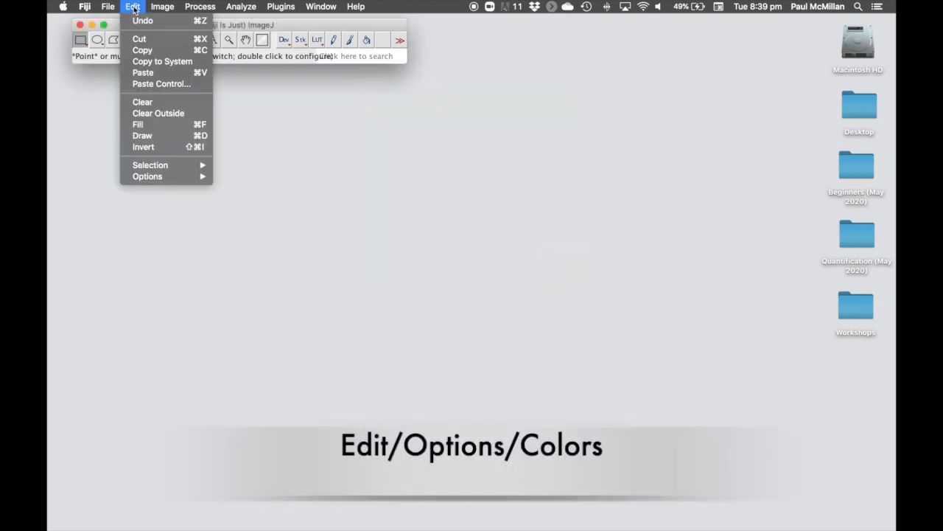
{"action": "mouse_move", "coordinate": [166, 178]}
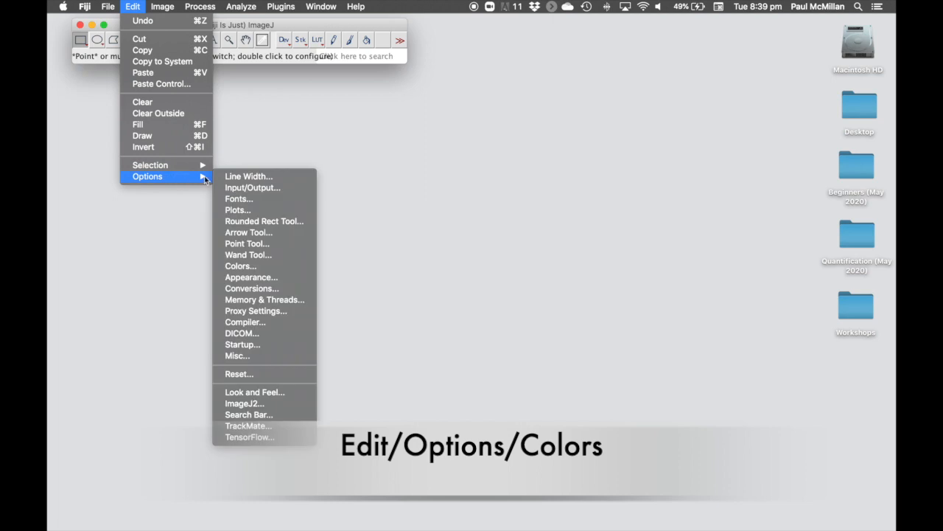
{"action": "left_click", "coordinate": [251, 267]}
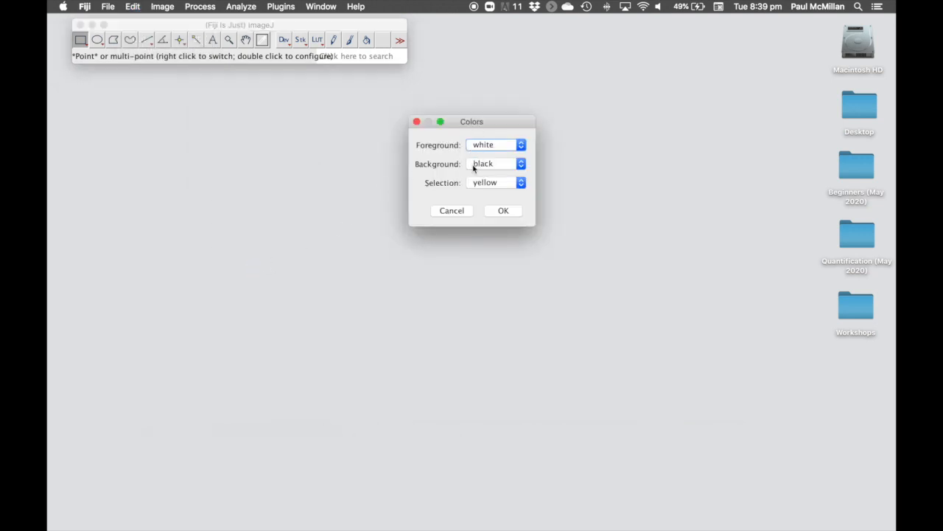
{"action": "left_click", "coordinate": [495, 211]}
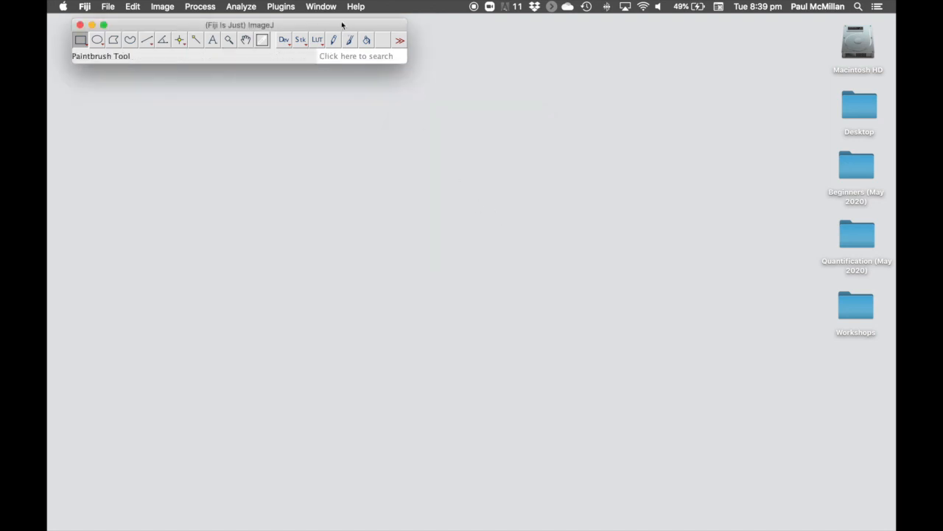
- Open the Memory monitor, move it aside, and select the Quantification (May 2020) folder
{"action": "left_click", "coordinate": [281, 6]}
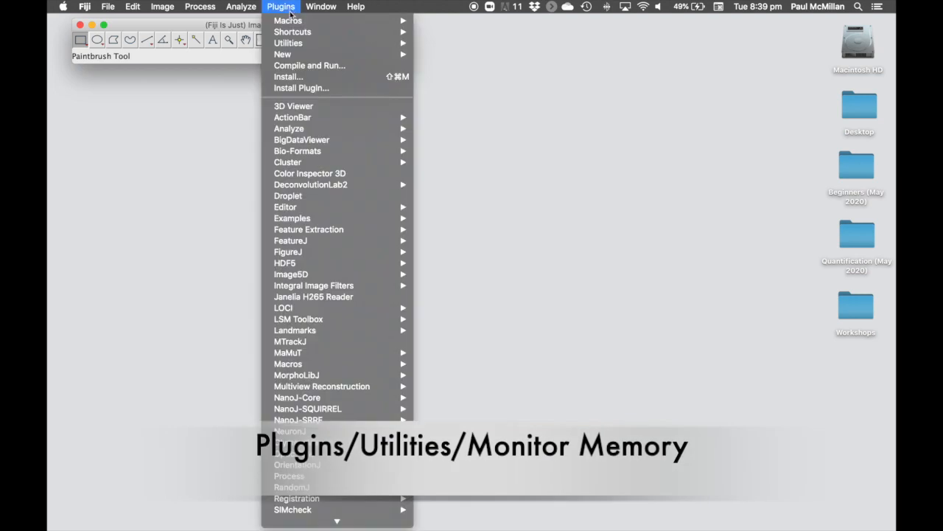
{"action": "mouse_move", "coordinate": [311, 46]}
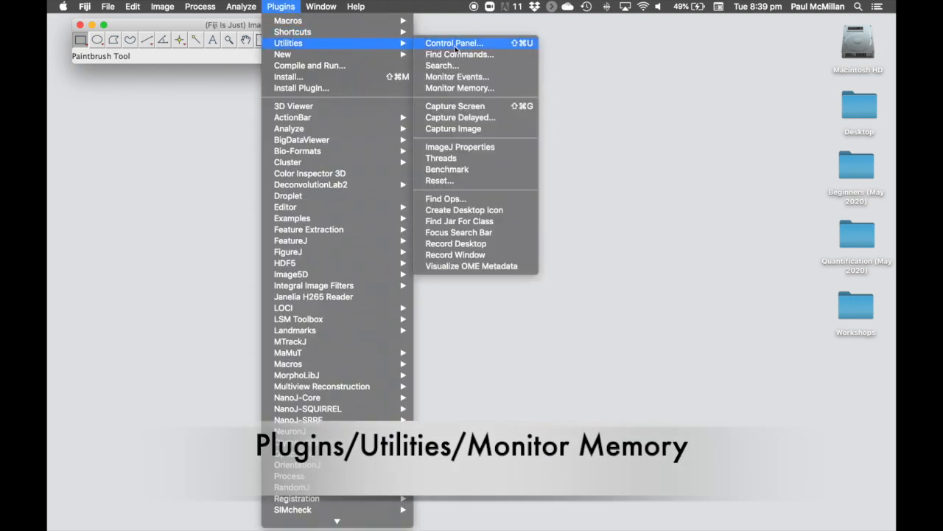
{"action": "left_click", "coordinate": [460, 88]}
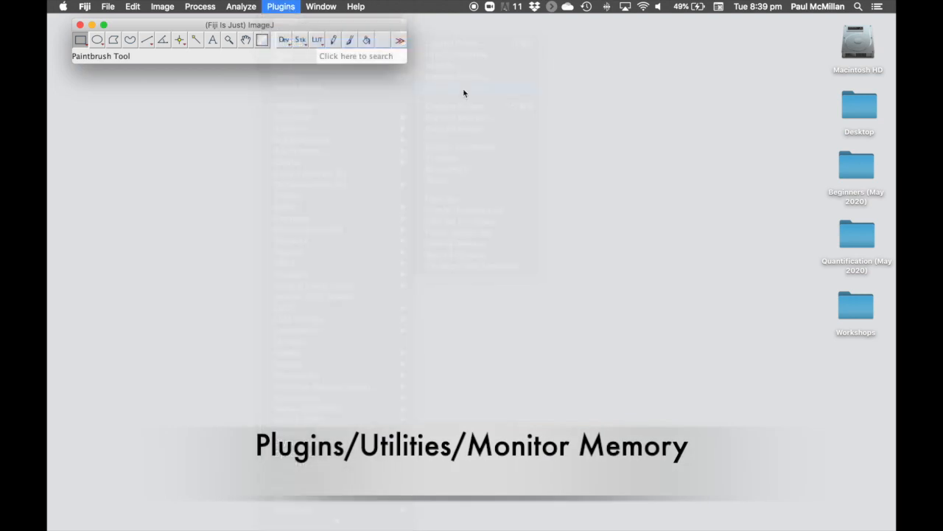
{"action": "mouse_move", "coordinate": [476, 25]}
{"action": "left_mouse_down"}
{"action": "mouse_move", "coordinate": [496, 27]}
{"action": "mouse_move", "coordinate": [485, 28]}
{"action": "left_mouse_up"}
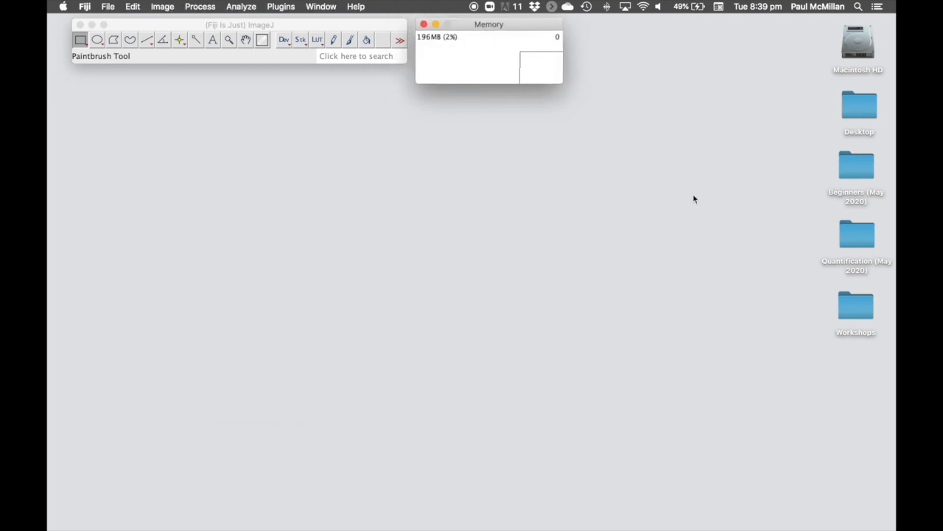
{"action": "left_click", "coordinate": [852, 233]}
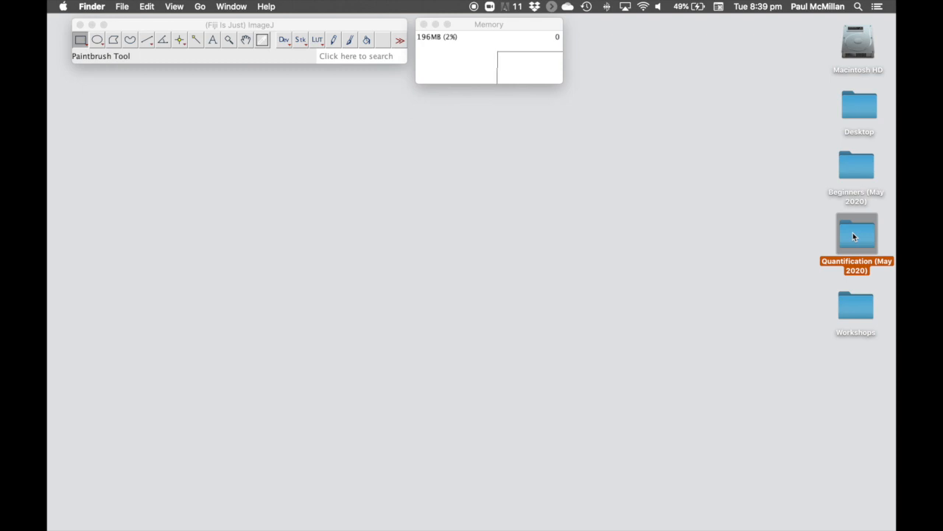
- Open the FIJI for Quantification demo data folder and reposition and resize its window
{"action": "double_click", "coordinate": [853, 232]}
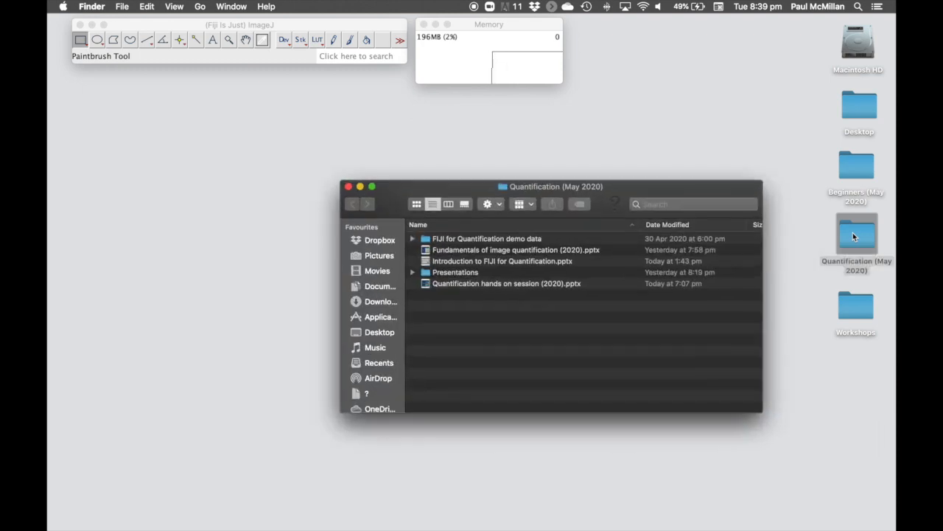
{"action": "double_click", "coordinate": [465, 239]}
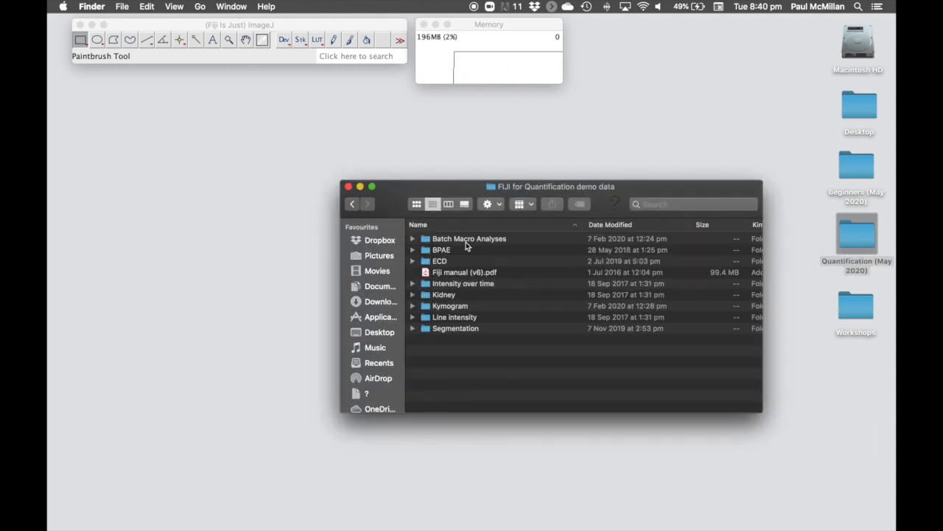
{"action": "left_click_drag", "start_coordinate": [467, 188], "coordinate": [587, 146]}
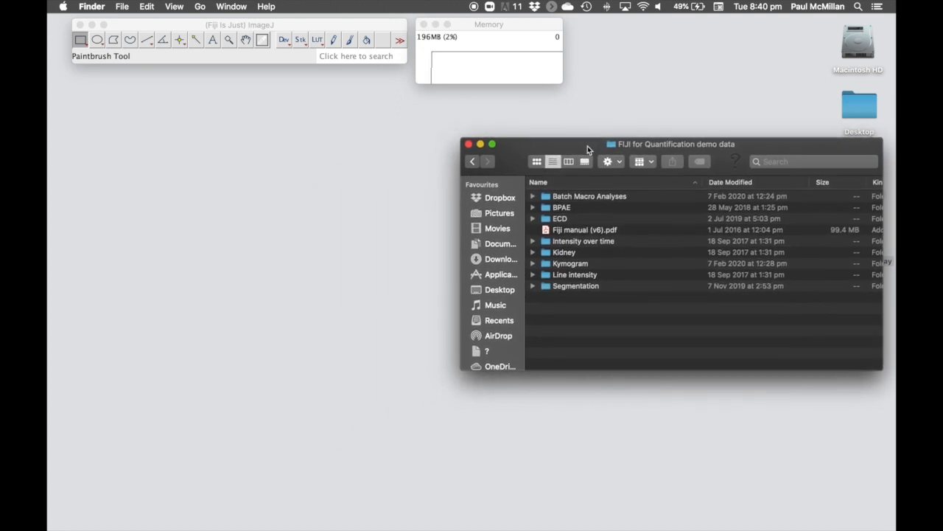
{"action": "left_click_drag", "start_coordinate": [460, 370], "coordinate": [584, 437]}
- Load the blue, green and red BPAE tifs from the BPAE folder into Fiji
{"action": "left_click", "coordinate": [657, 211]}
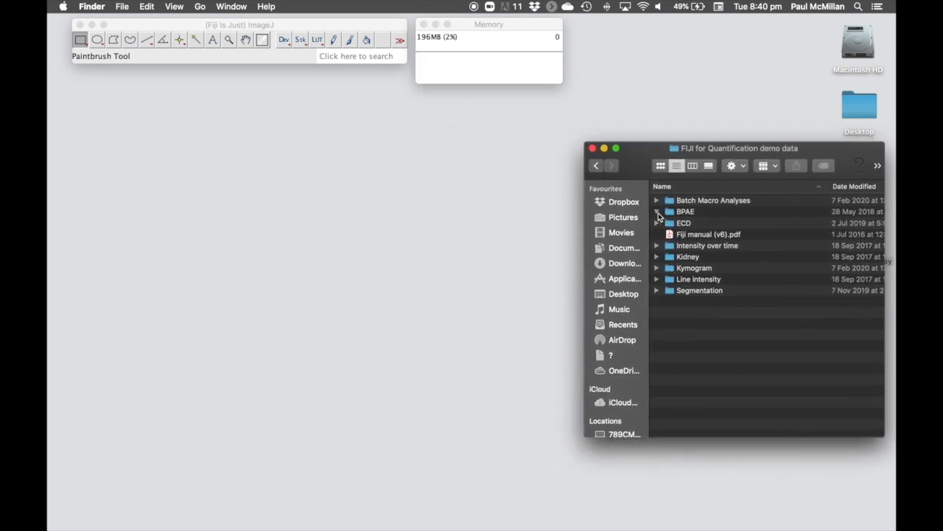
{"action": "left_click", "coordinate": [688, 223]}
{"action": "left_click", "coordinate": [694, 246], "text": "shift"}
{"action": "left_click_drag", "start_coordinate": [694, 246], "coordinate": [269, 62]}
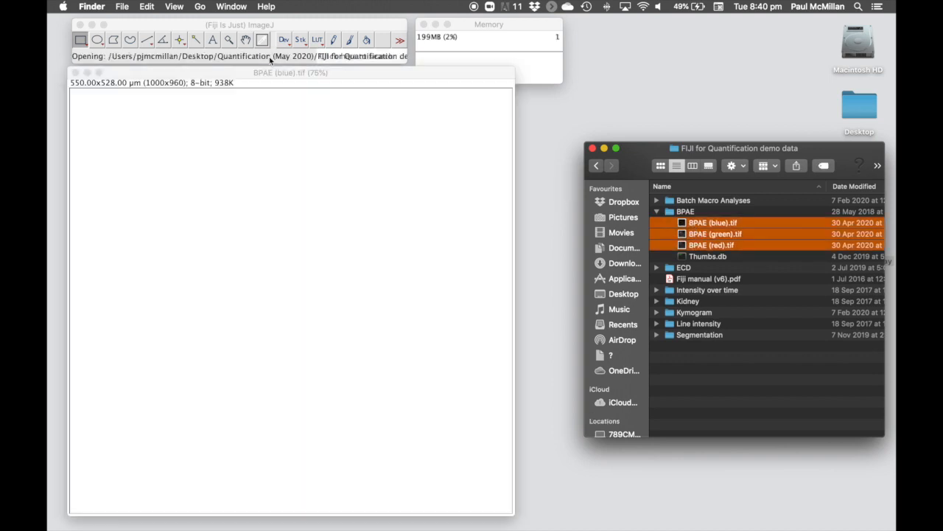
- Close the three BPAE images and release unused memory via the Memory monitor
{"action": "left_click", "coordinate": [498, 35]}
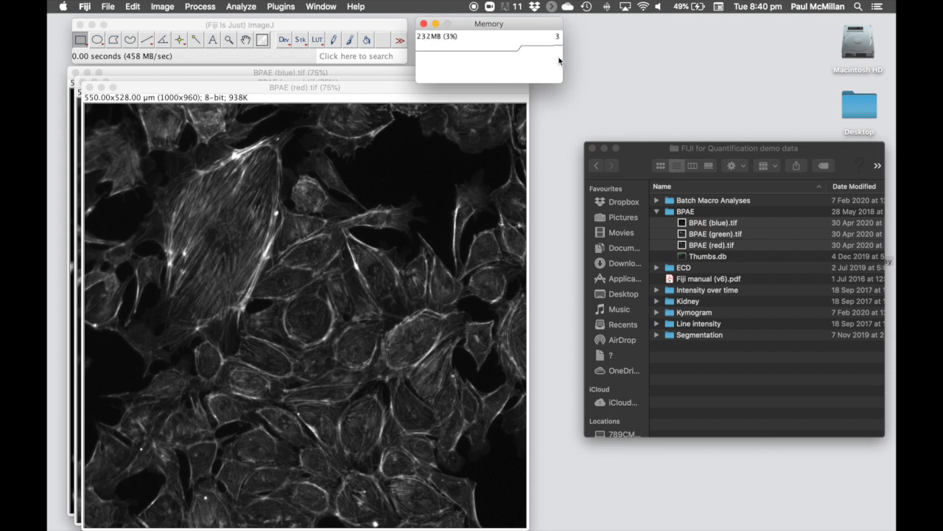
{"action": "left_click", "coordinate": [413, 87]}
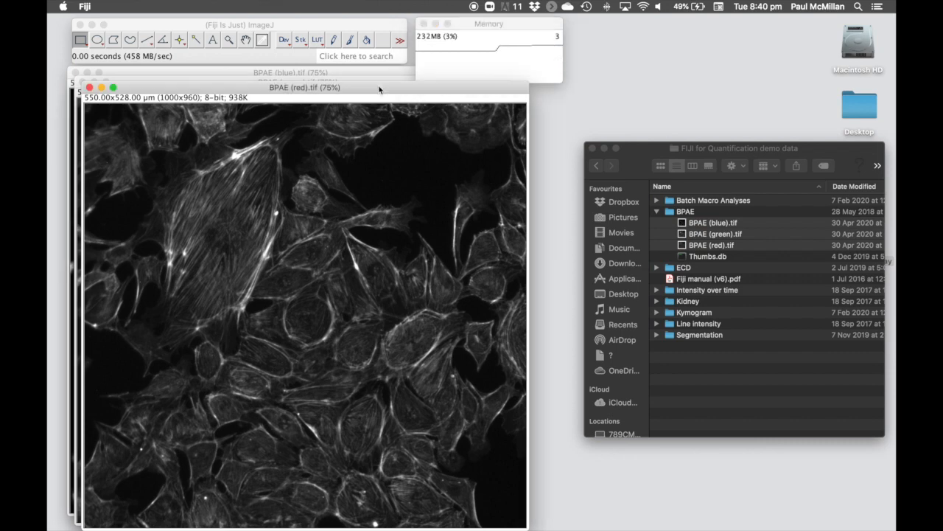
{"action": "left_click", "coordinate": [89, 87]}
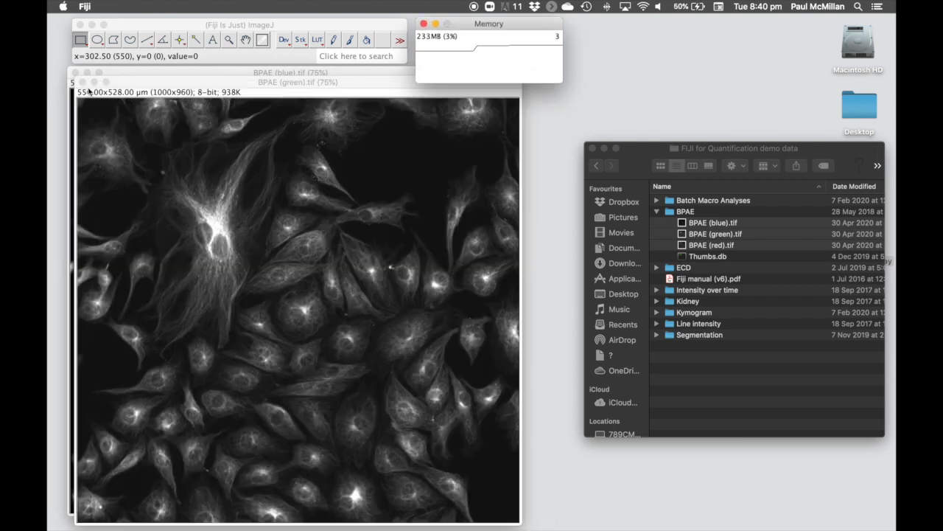
{"action": "left_click", "coordinate": [82, 81]}
{"action": "left_click", "coordinate": [77, 74]}
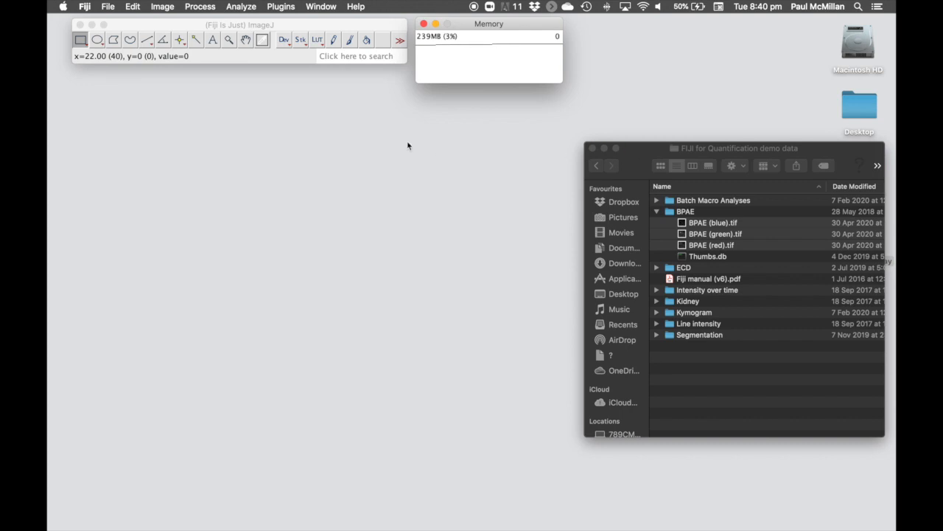
{"action": "left_click", "coordinate": [277, 59]}
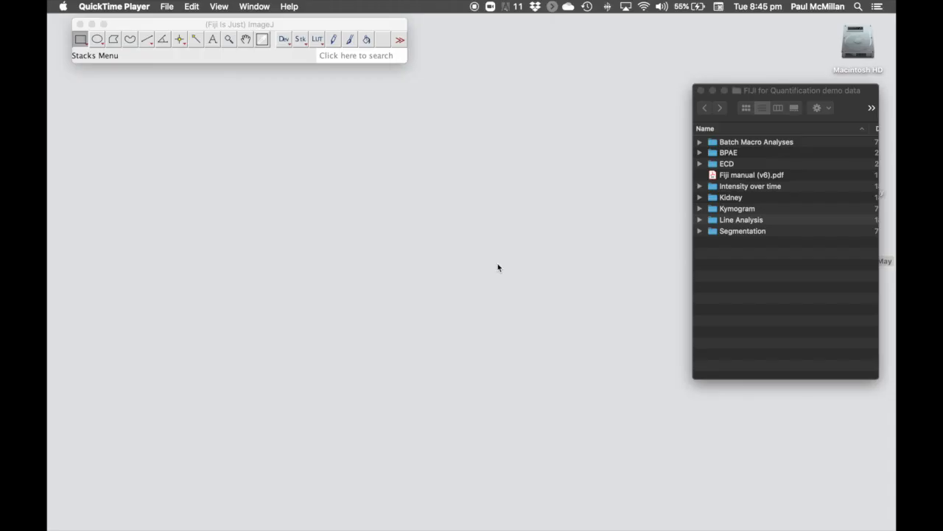
- Load Gams (green).tif, Gams (red).tif and Gams.tif from Line Analysis into Fiji
{"action": "left_click", "coordinate": [800, 96]}
{"action": "left_click", "coordinate": [700, 220]}
{"action": "left_click", "coordinate": [762, 233]}
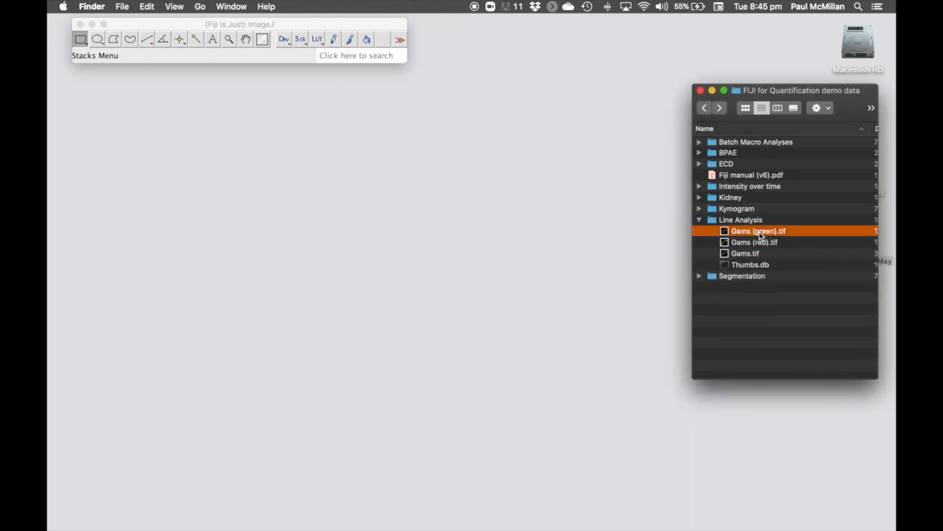
{"action": "left_click", "coordinate": [762, 244]}
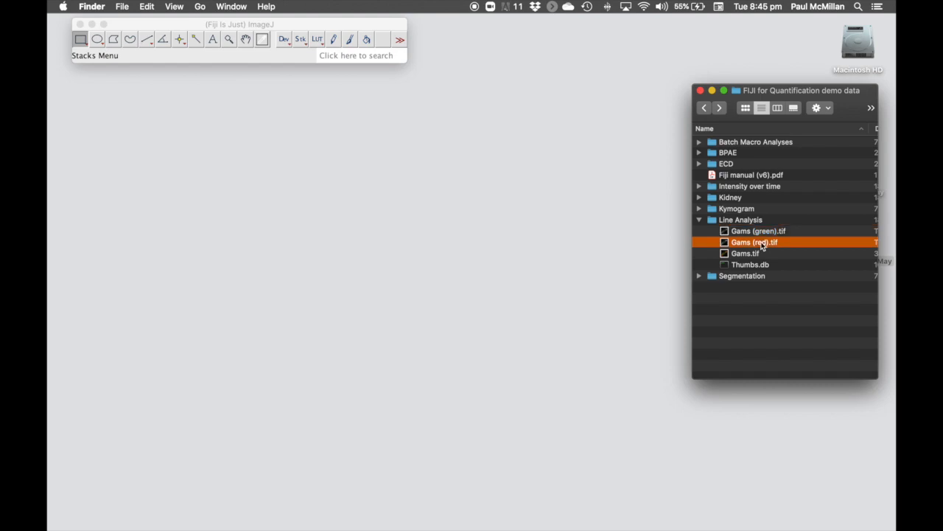
{"action": "left_click", "coordinate": [758, 254]}
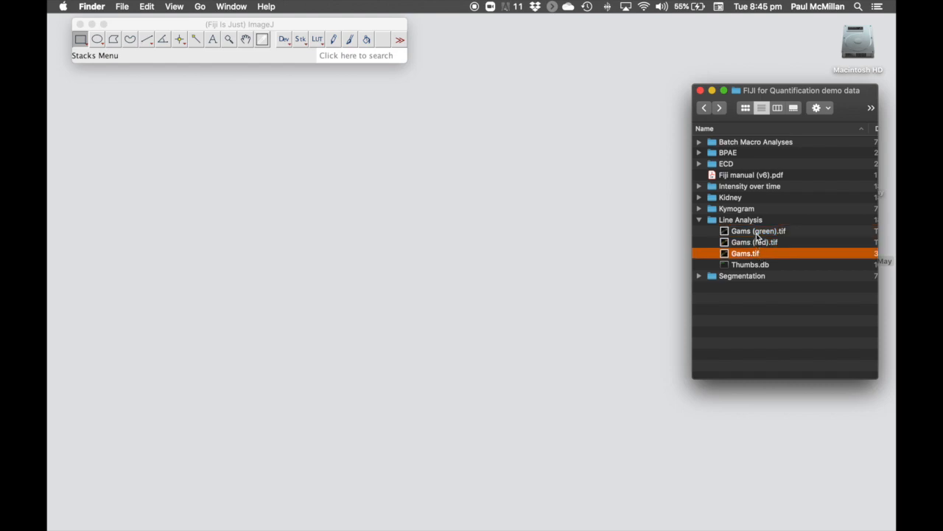
{"action": "left_click", "coordinate": [759, 231], "text": "shift"}
{"action": "left_click_drag", "start_coordinate": [754, 235], "coordinate": [295, 57]}
- Tile the three Gams image windows side by side in Fiji
{"action": "left_click", "coordinate": [235, 6]}
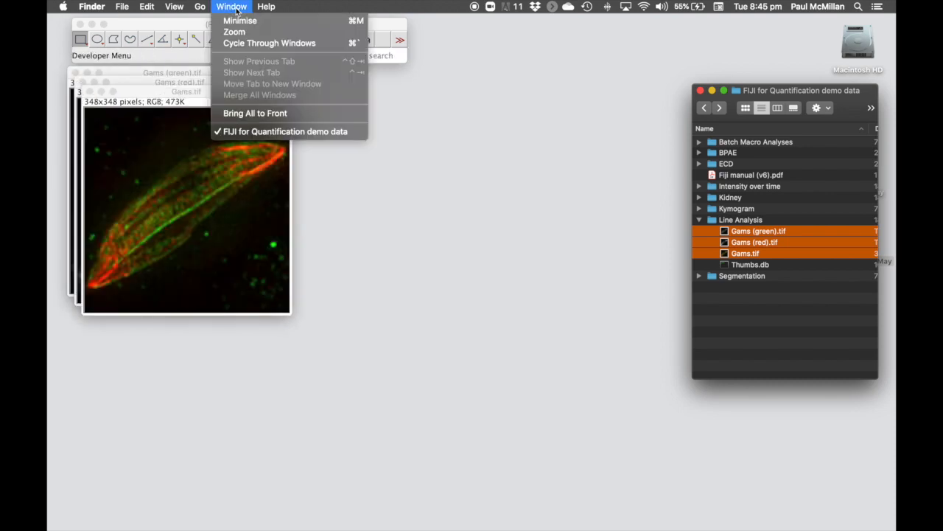
{"action": "left_click", "coordinate": [206, 25]}
{"action": "left_click", "coordinate": [318, 7]}
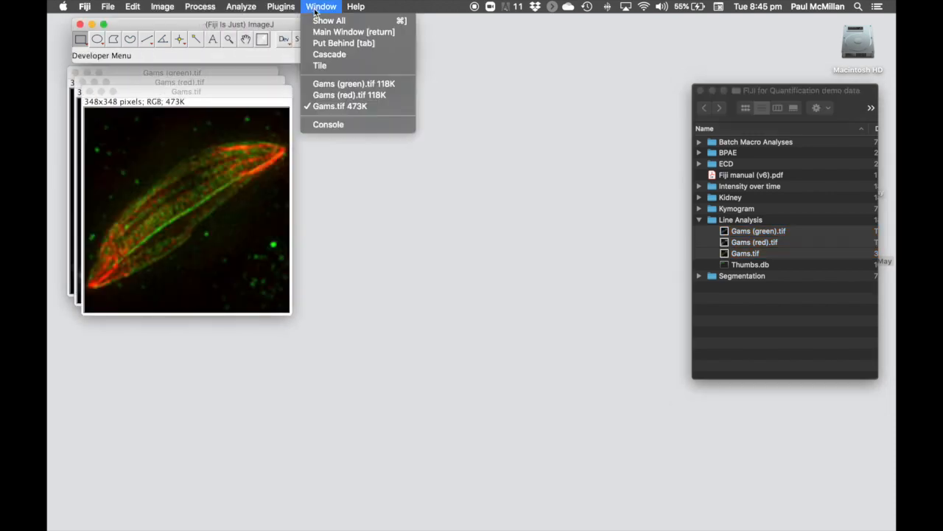
{"action": "left_click", "coordinate": [353, 65]}
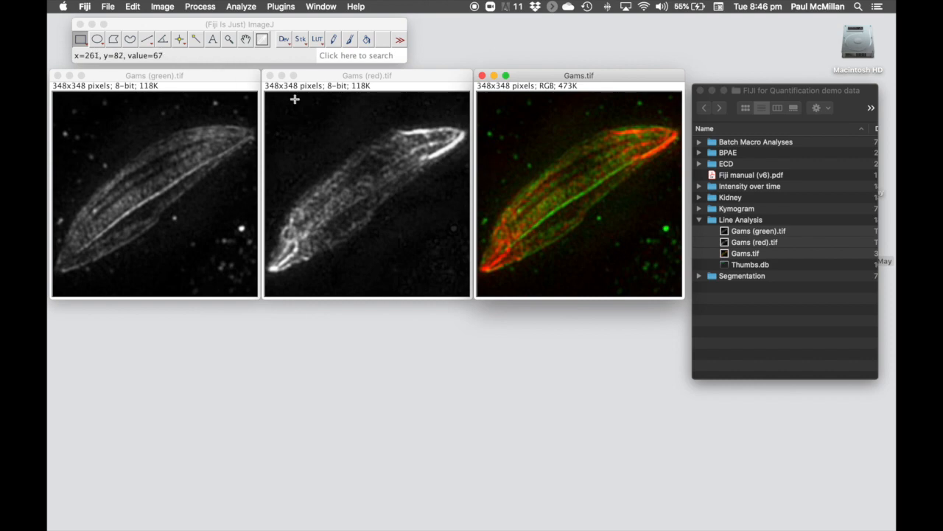
{"action": "left_click", "coordinate": [147, 42]}
- Choose the segmented line tool from the line tool variants
{"action": "left_click", "coordinate": [148, 42]}
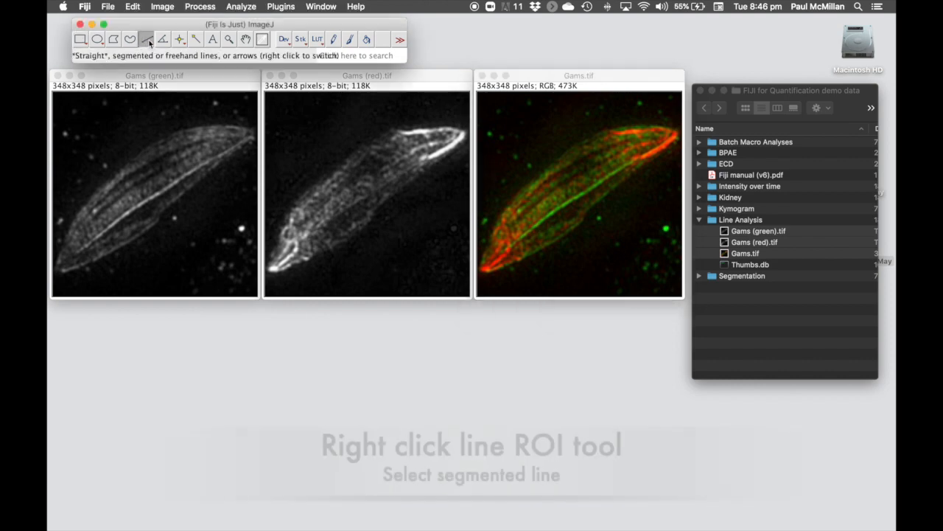
{"action": "right_click", "coordinate": [147, 42]}
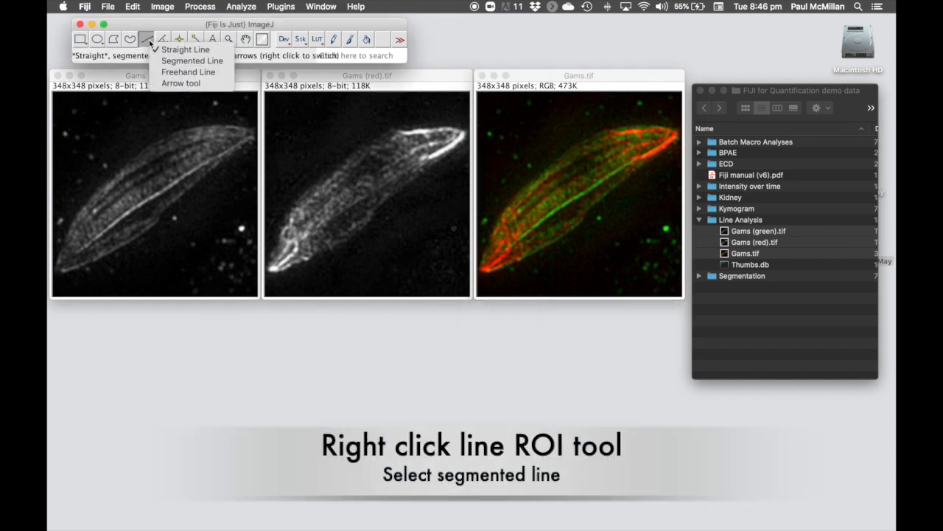
{"action": "left_click", "coordinate": [192, 61]}
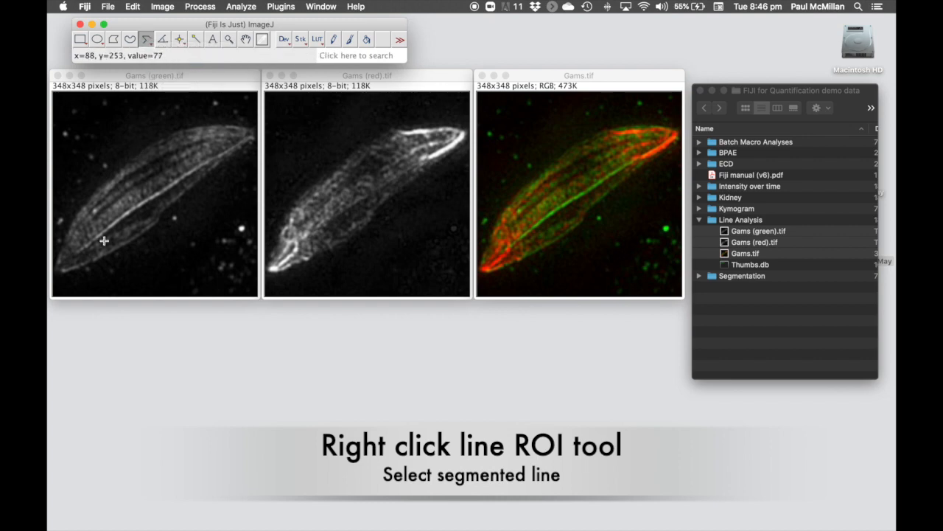
- Trace the green cell edge in Gams.tif from its lower-left tip to upper-right tip
{"action": "left_click", "coordinate": [486, 269]}
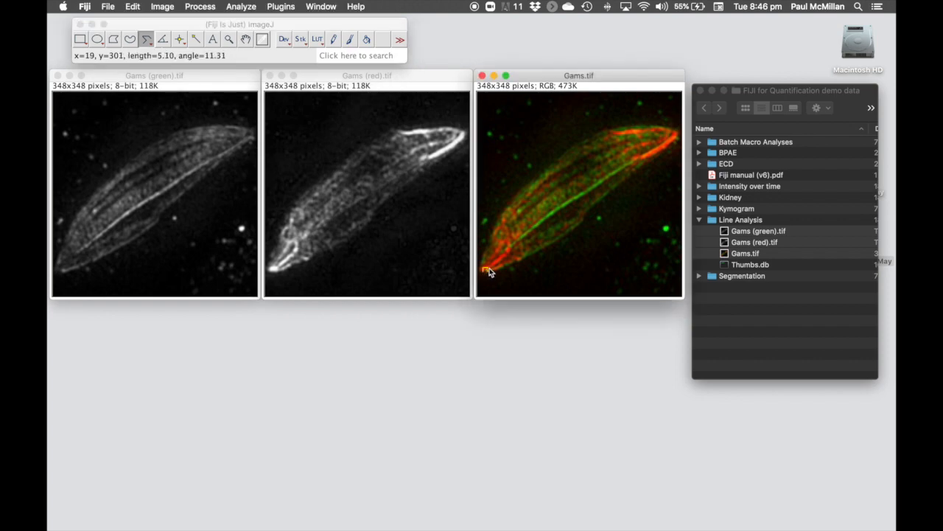
{"action": "left_click", "coordinate": [495, 263]}
{"action": "left_click", "coordinate": [501, 258]}
{"action": "left_click", "coordinate": [507, 254]}
{"action": "left_click", "coordinate": [510, 248]}
{"action": "left_click", "coordinate": [515, 241]}
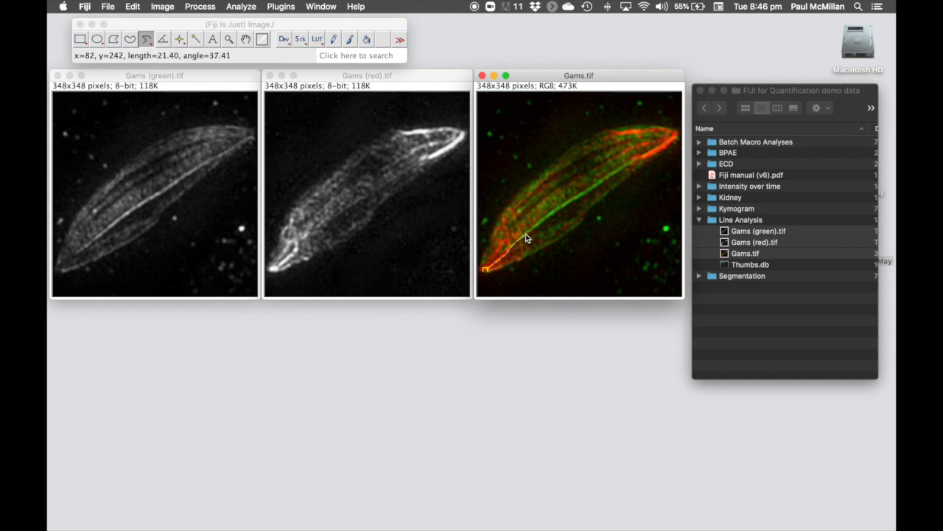
{"action": "left_click", "coordinate": [528, 231]}
{"action": "left_click", "coordinate": [538, 223]}
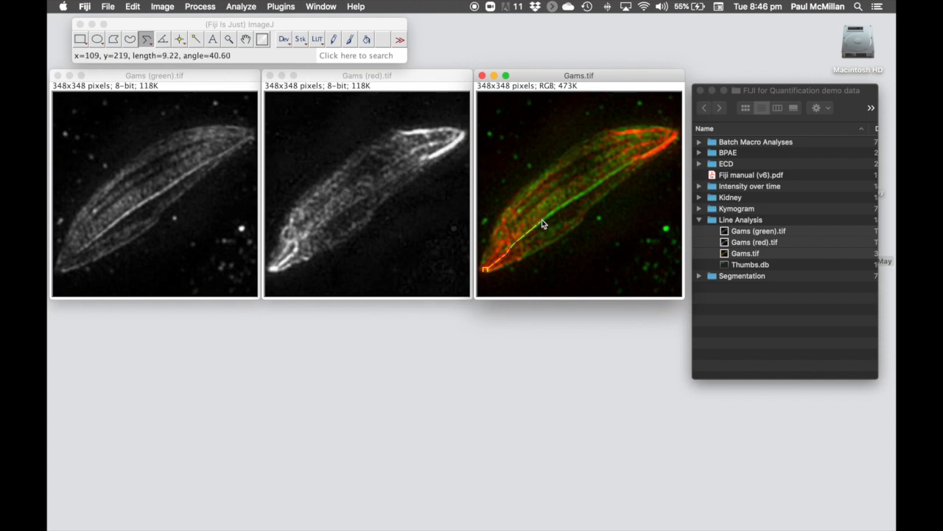
{"action": "left_click", "coordinate": [553, 212]}
{"action": "left_click", "coordinate": [580, 199]}
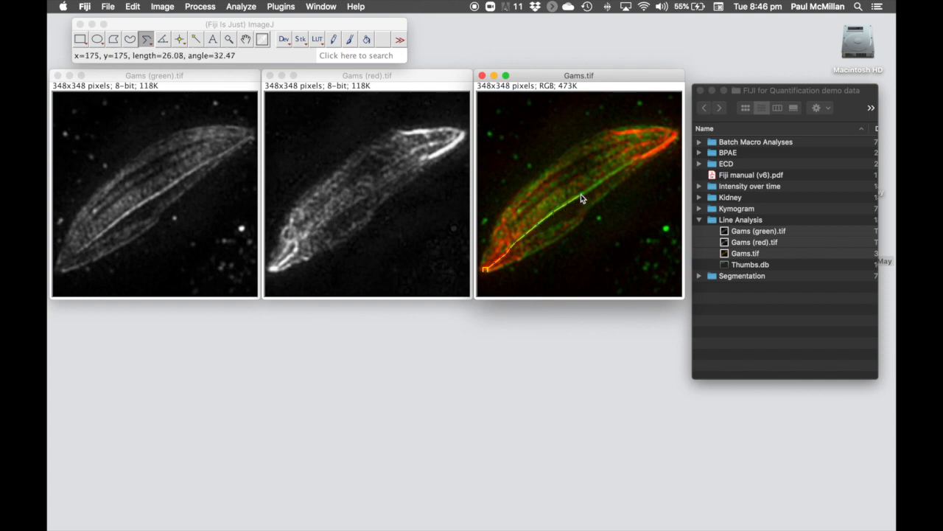
{"action": "left_click", "coordinate": [628, 168]}
{"action": "left_click", "coordinate": [644, 156]}
{"action": "left_click", "coordinate": [656, 151]}
{"action": "left_click", "coordinate": [676, 140]}
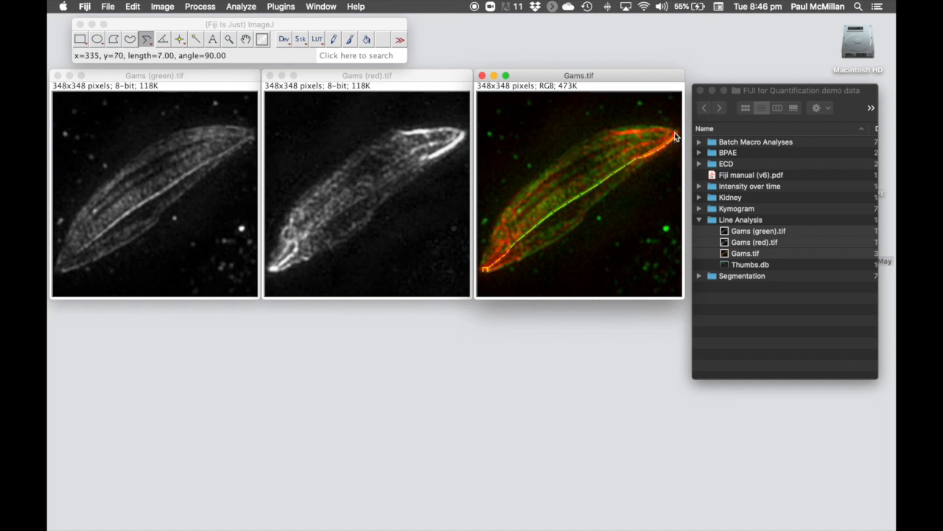
{"action": "double_click", "coordinate": [676, 136]}
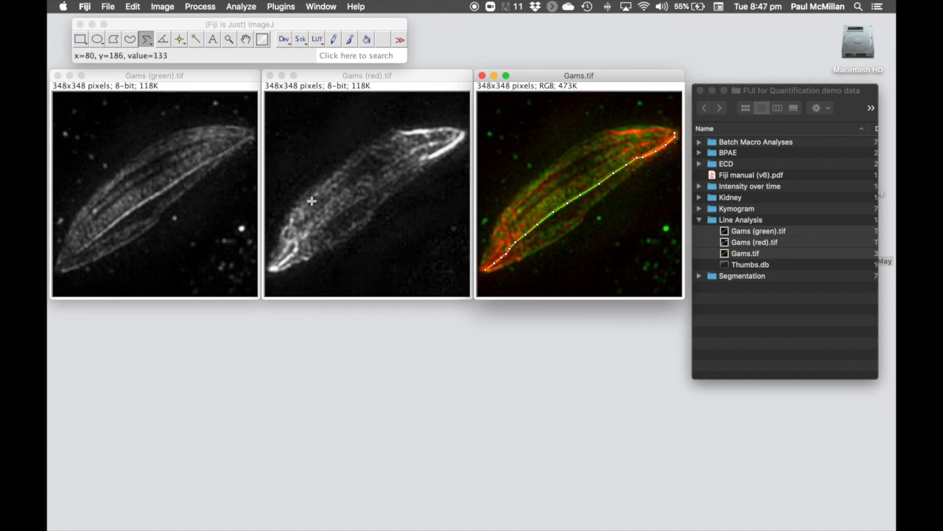
{"action": "left_click", "coordinate": [194, 79]}
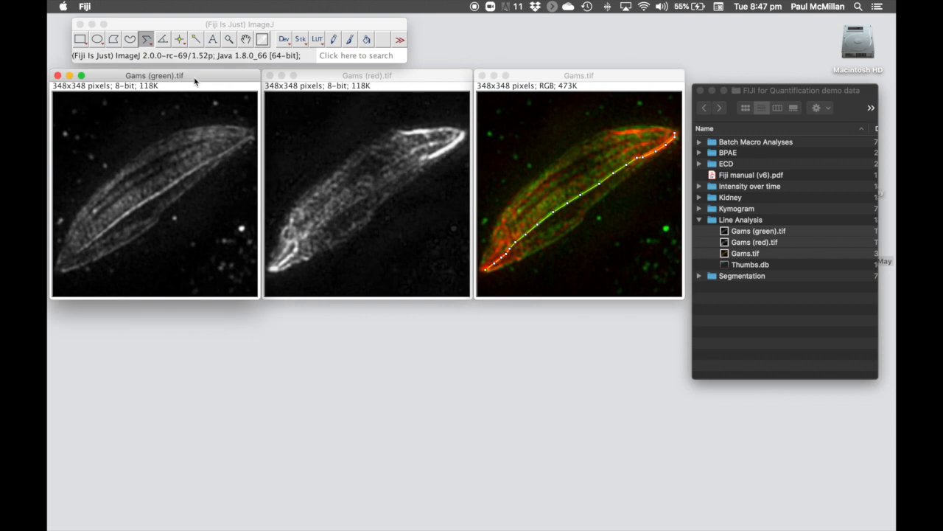
- Restore the traced line selection onto Gams (green).tif
{"action": "left_click", "coordinate": [162, 6]}
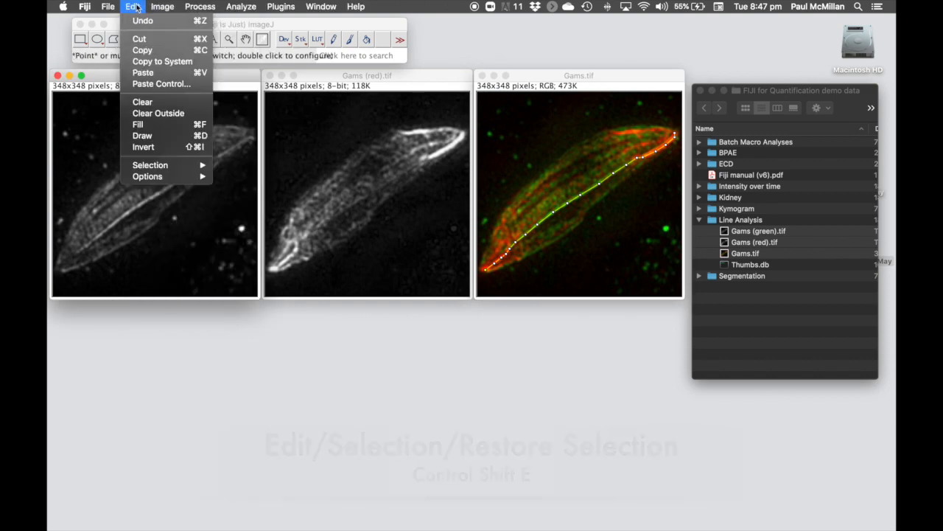
{"action": "mouse_move", "coordinate": [178, 166]}
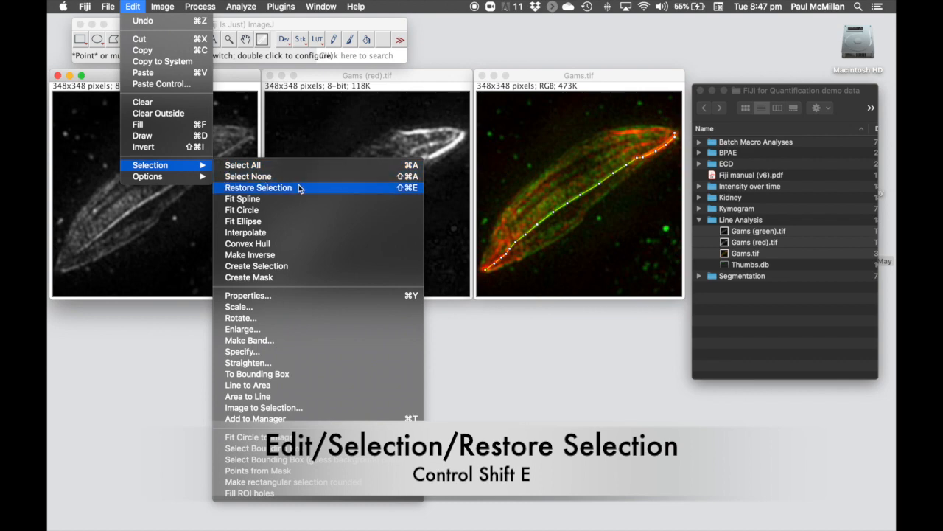
{"action": "left_click", "coordinate": [394, 191]}
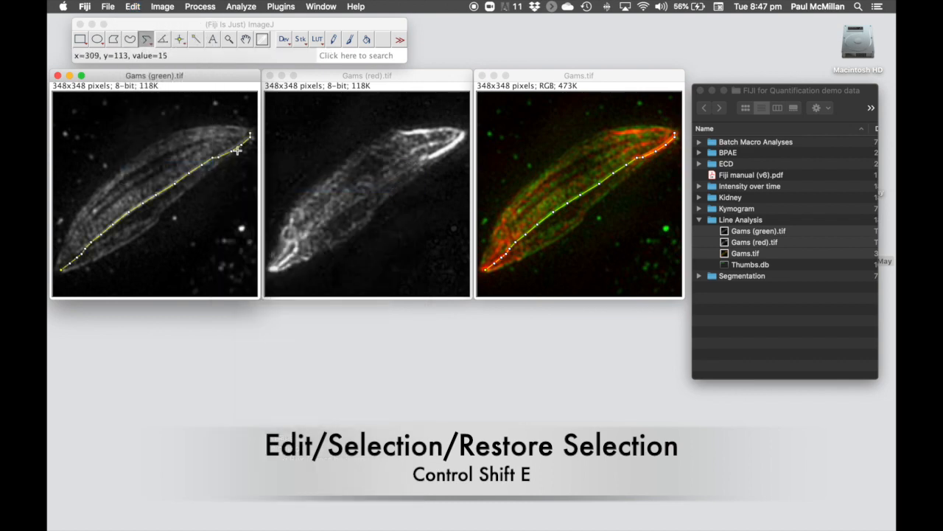
- Restore the same line selection onto Gams (red).tif
{"action": "left_click", "coordinate": [387, 78]}
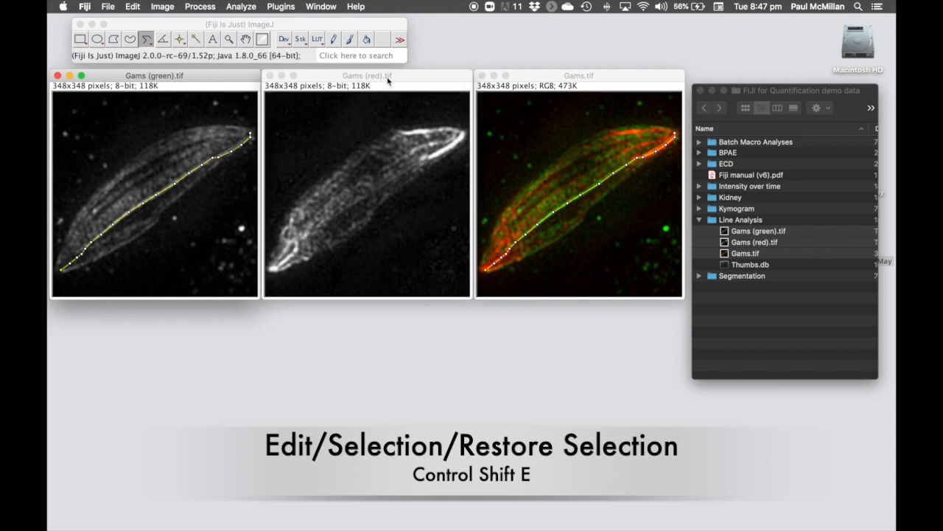
{"action": "left_click", "coordinate": [132, 7]}
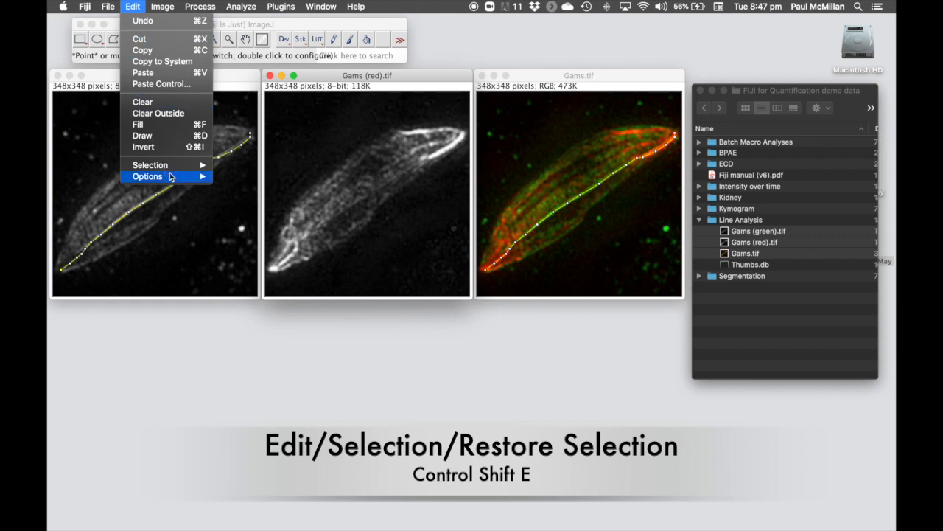
{"action": "mouse_move", "coordinate": [173, 168]}
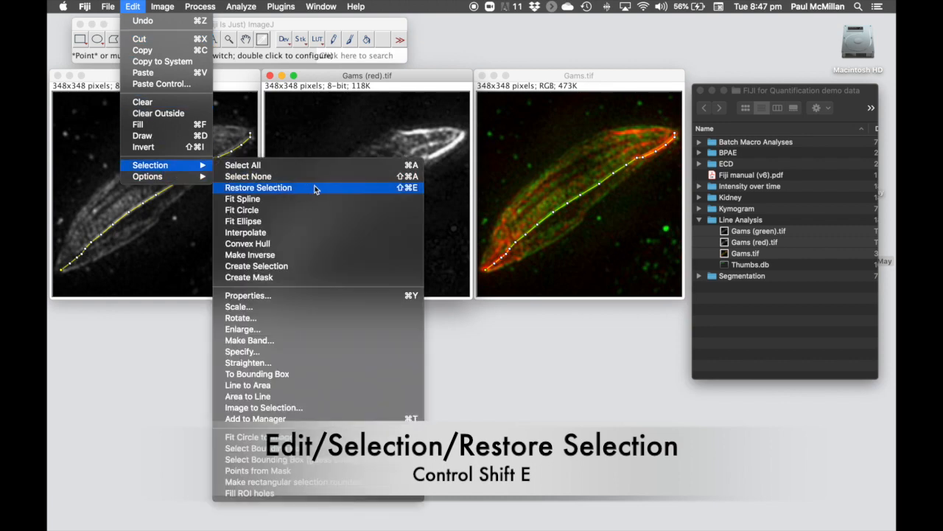
{"action": "left_click", "coordinate": [407, 188]}
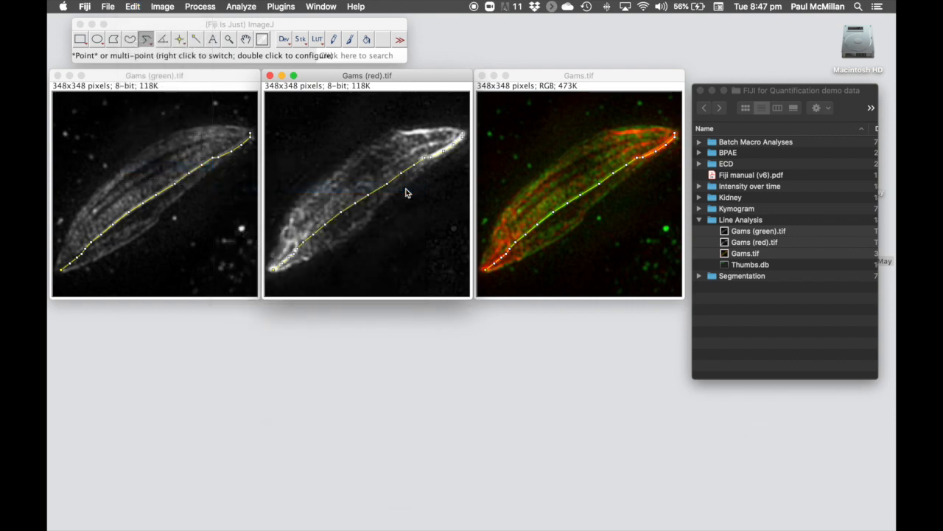
{"action": "left_click", "coordinate": [219, 83]}
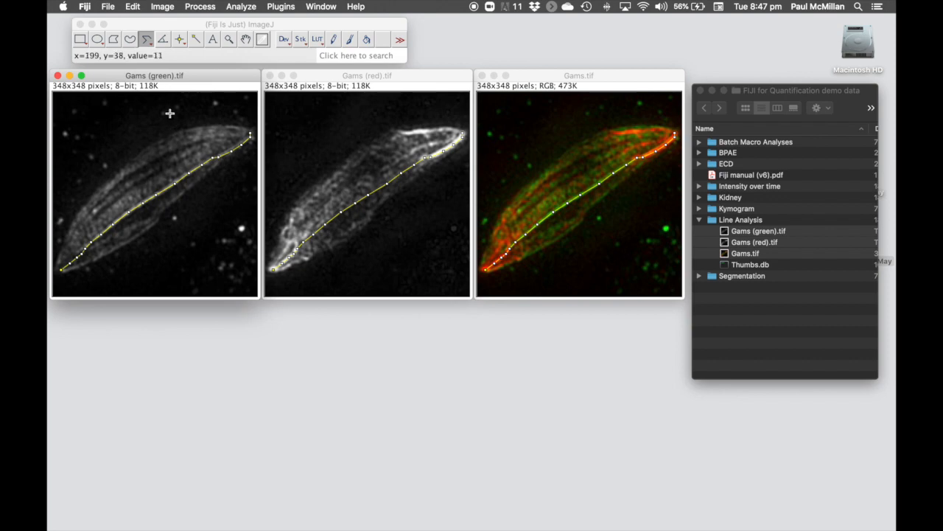
- Plot the Gams (green) line profile and separate the plot from its Plot Values table
{"action": "left_click", "coordinate": [236, 8]}
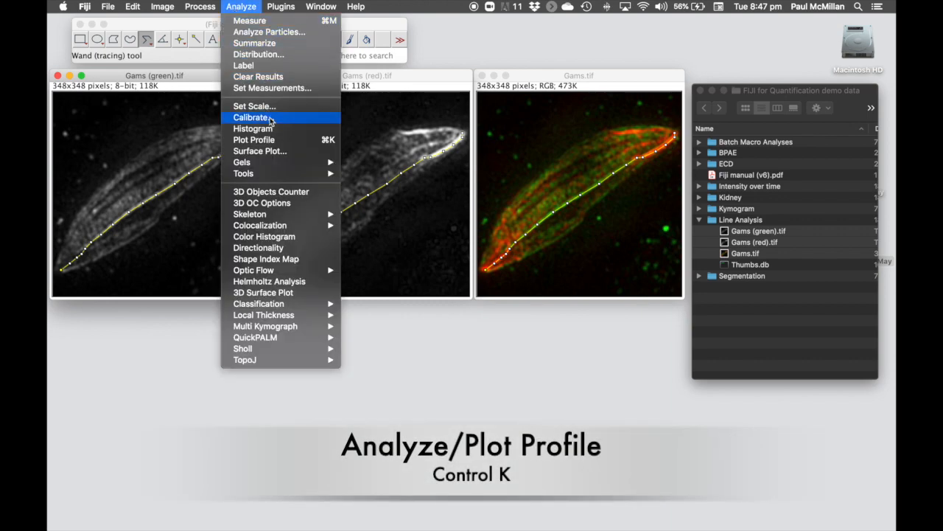
{"action": "left_click", "coordinate": [325, 141]}
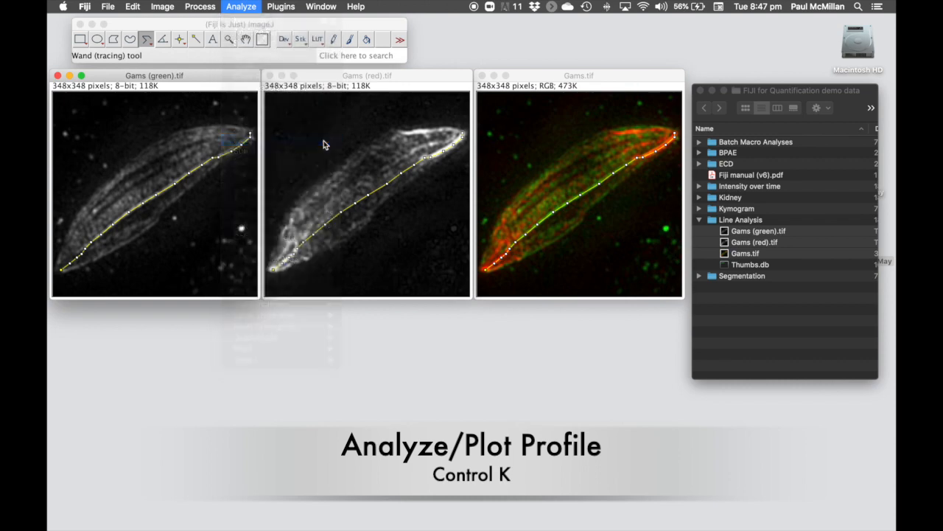
{"action": "left_click_drag", "start_coordinate": [333, 107], "coordinate": [306, 255]}
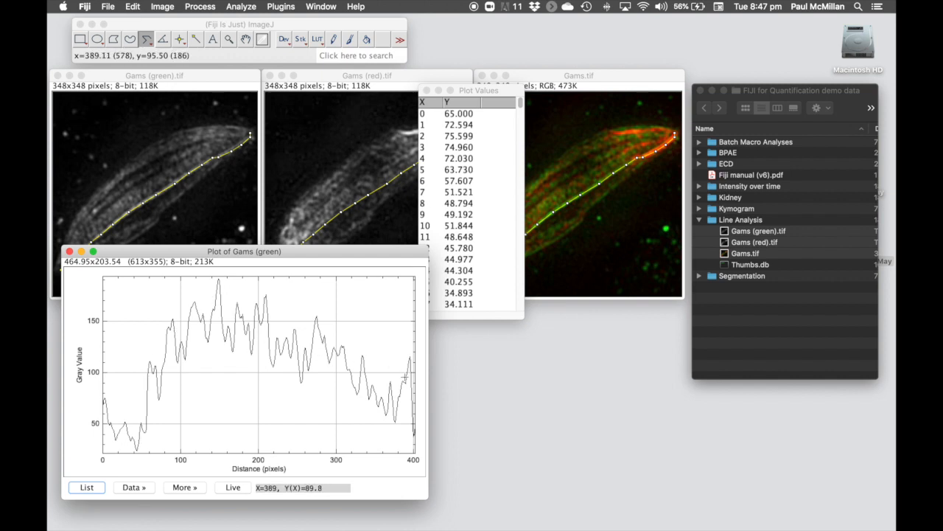
{"action": "left_click_drag", "start_coordinate": [491, 91], "coordinate": [371, 154]}
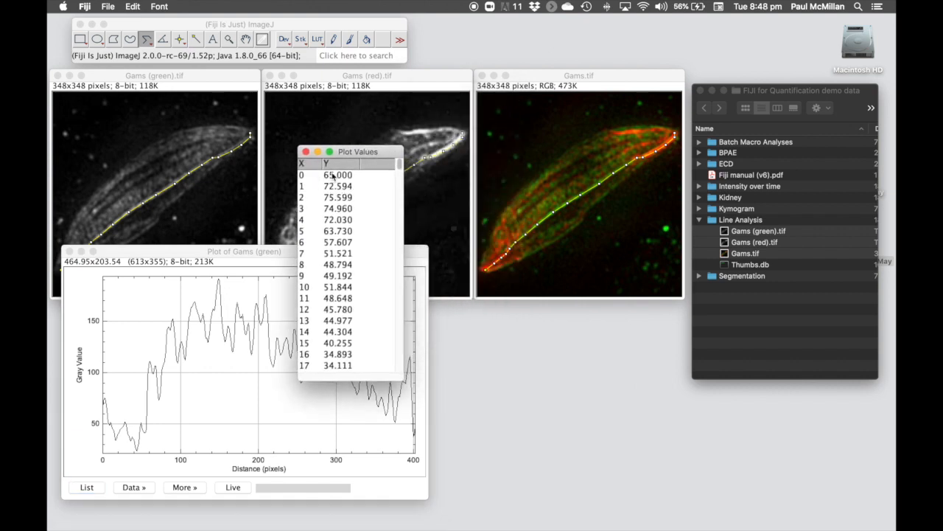
{"action": "scroll", "coordinate": [333, 223], "scroll_direction": "down", "scroll_amount": 2}
{"action": "scroll", "coordinate": [333, 223], "scroll_direction": "up", "scroll_amount": 2}
{"action": "left_click", "coordinate": [107, 7]}
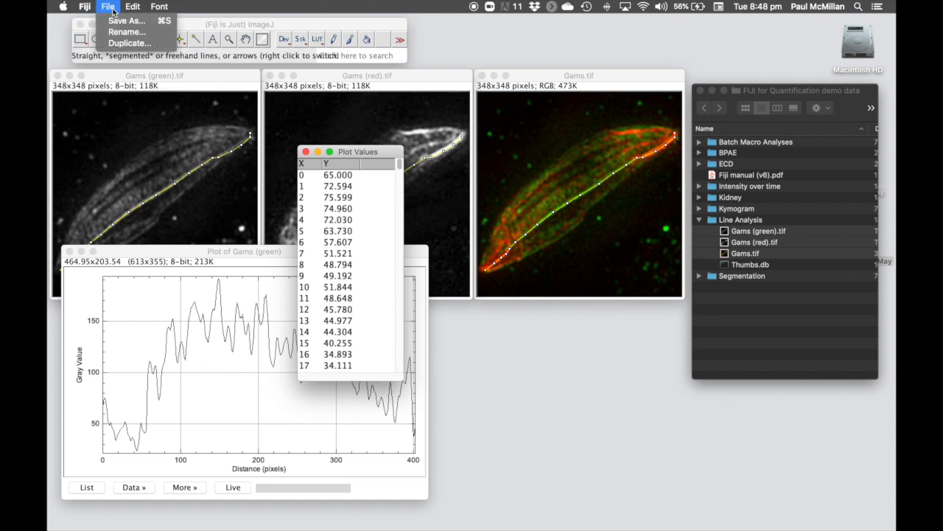
{"action": "left_click", "coordinate": [122, 23]}
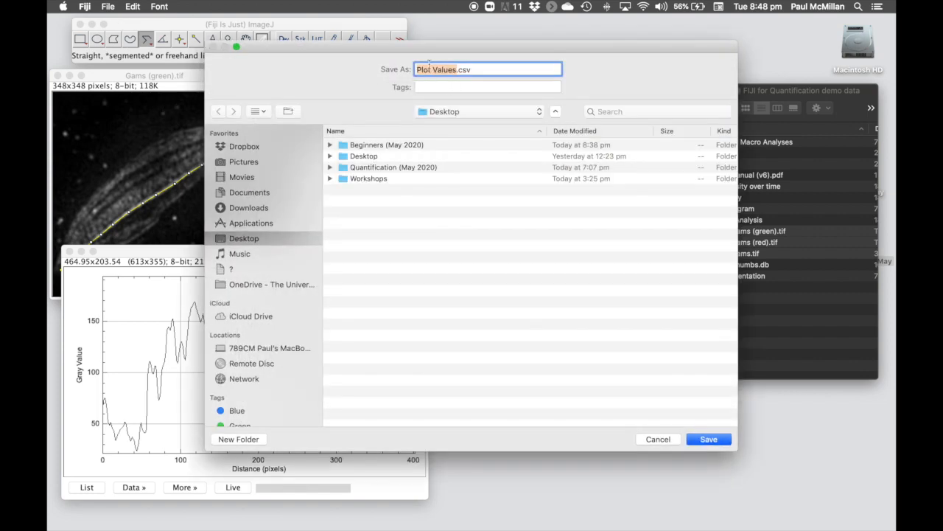
{"action": "left_click", "coordinate": [671, 439]}
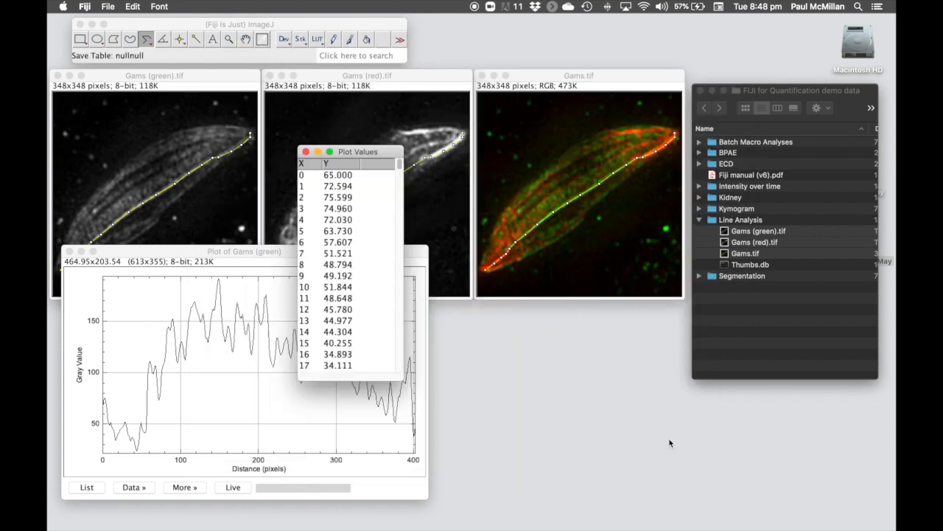
{"action": "left_click_drag", "start_coordinate": [371, 157], "coordinate": [258, 187]}
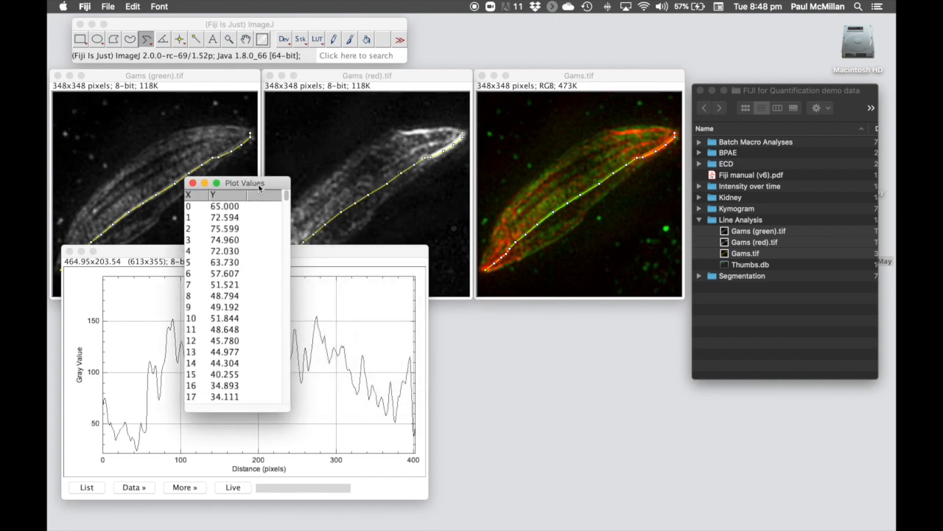
{"action": "left_click", "coordinate": [406, 83]}
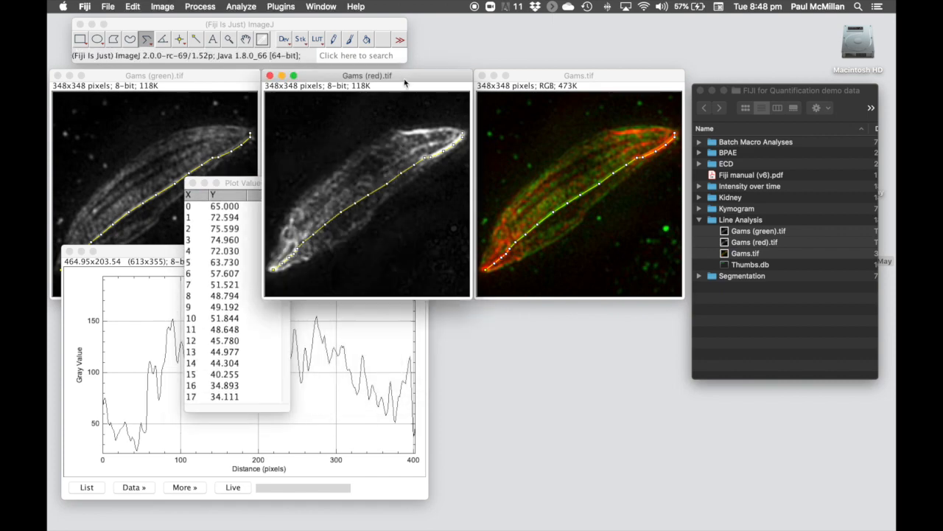
- Plot the Gams (red) line profile and place it at the lower right beside the green plot
{"action": "left_click", "coordinate": [248, 9]}
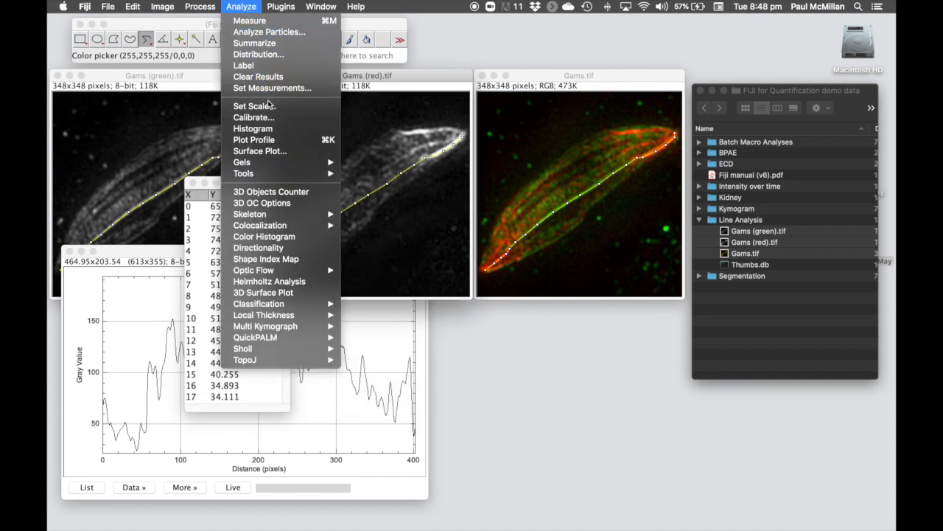
{"action": "left_click", "coordinate": [286, 142]}
{"action": "left_click_drag", "start_coordinate": [282, 186], "coordinate": [543, 209]}
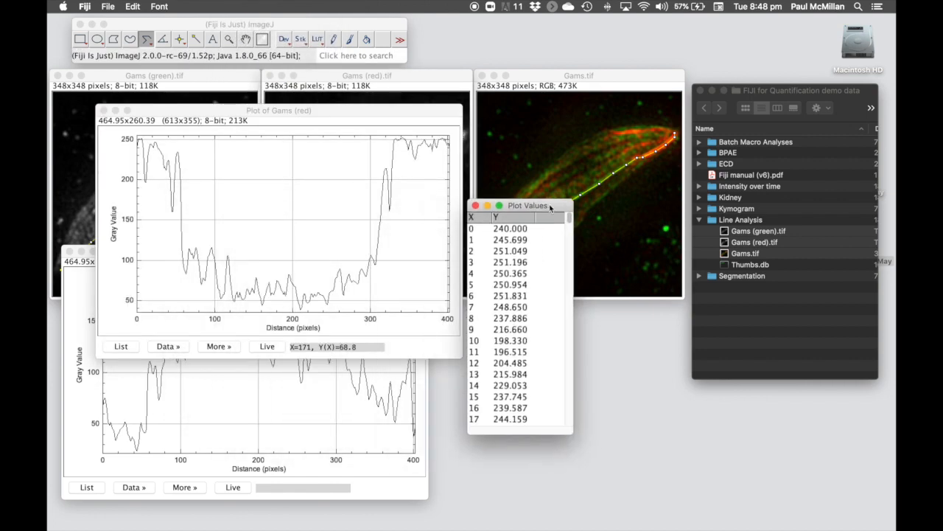
{"action": "left_click_drag", "start_coordinate": [391, 111], "coordinate": [735, 254]}
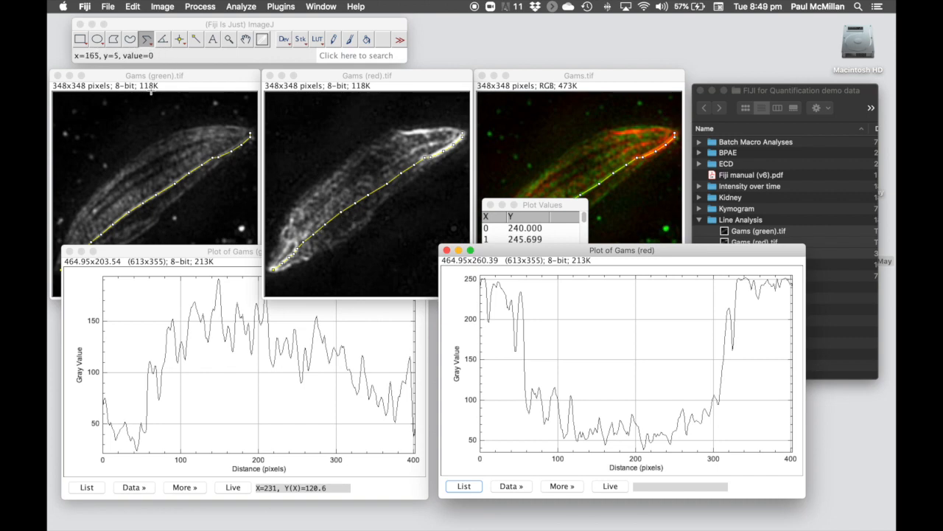
- Check the segmented line's Line Width setting, left at 1 pixel
{"action": "left_click", "coordinate": [149, 41]}
{"action": "double_click", "coordinate": [149, 41]}
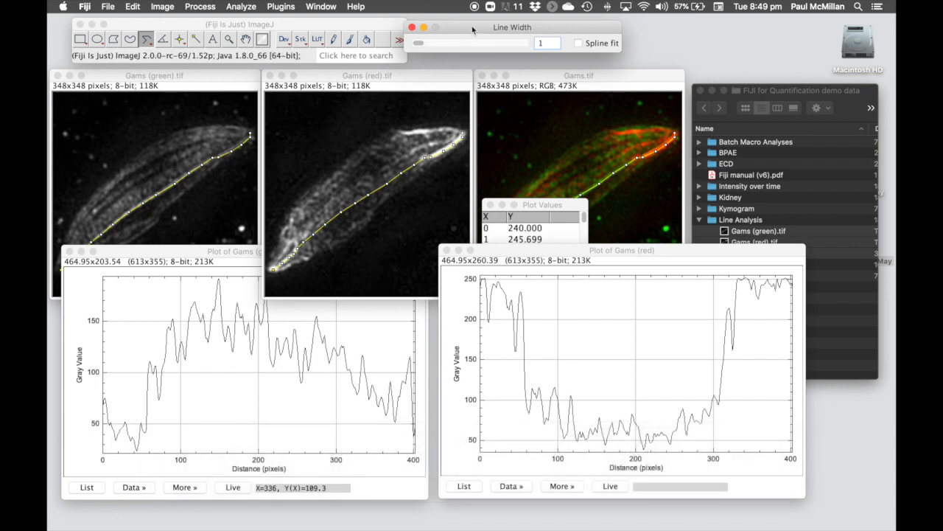
{"action": "left_click_drag", "start_coordinate": [472, 30], "coordinate": [485, 30]}
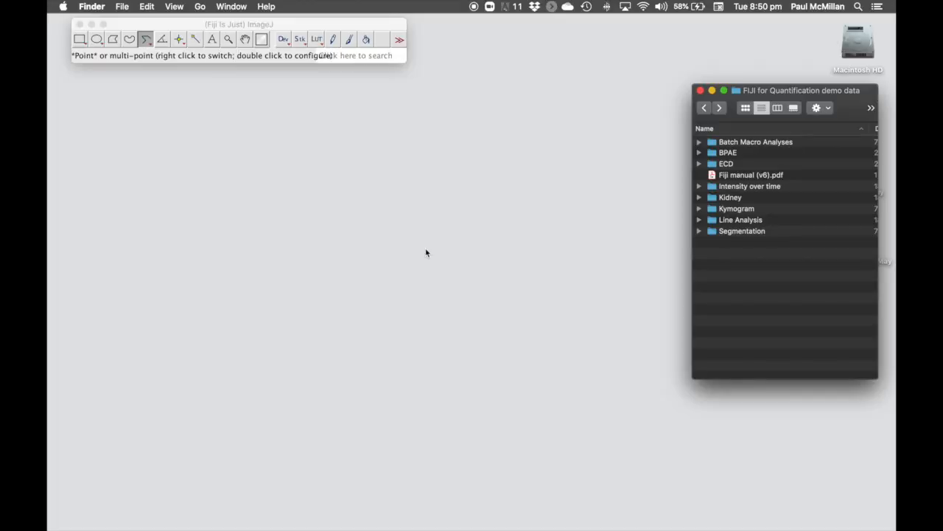
- Load kidney (green).tif from the Kidney folder into Fiji as a 950x950 8-bit image
{"action": "left_click", "coordinate": [700, 198]}
{"action": "left_click", "coordinate": [737, 220]}
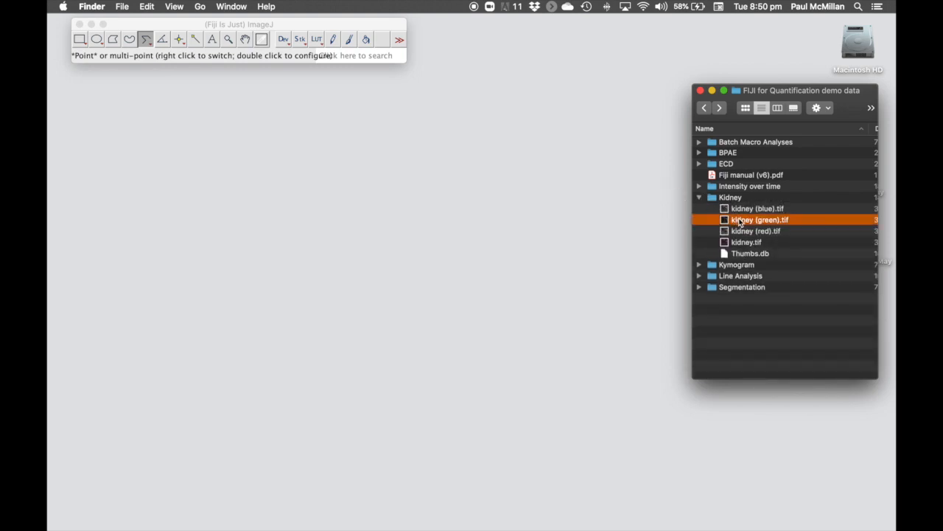
{"action": "left_click_drag", "start_coordinate": [742, 222], "coordinate": [212, 71]}
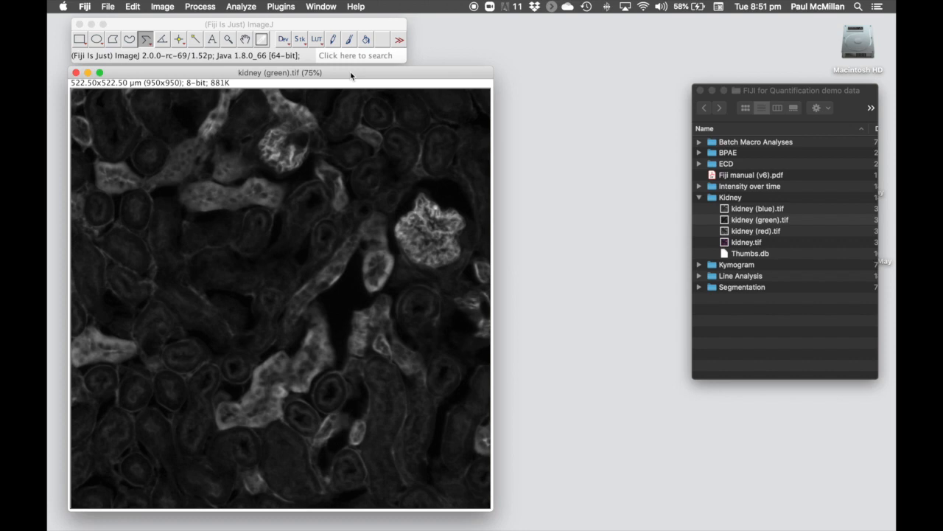
- Run Auto Threshold on the kidney image with method 'Try all' and threshold values shown in the log
{"action": "left_click", "coordinate": [162, 6]}
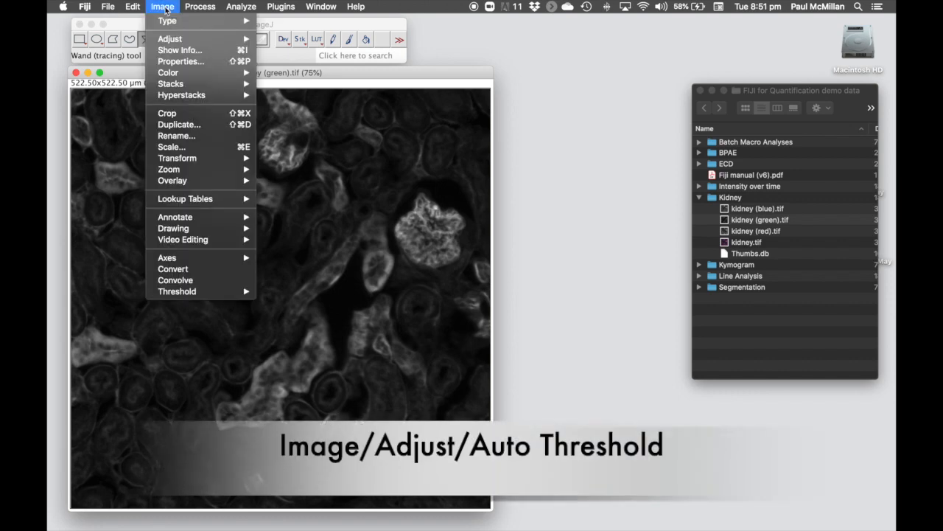
{"action": "mouse_move", "coordinate": [177, 40]}
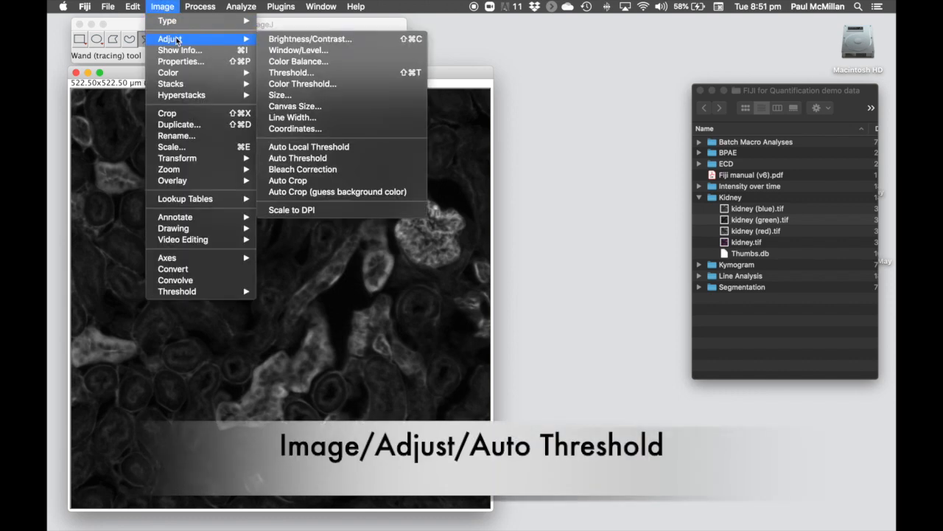
{"action": "left_click", "coordinate": [321, 157]}
{"action": "left_click_drag", "start_coordinate": [414, 100], "coordinate": [560, 81]}
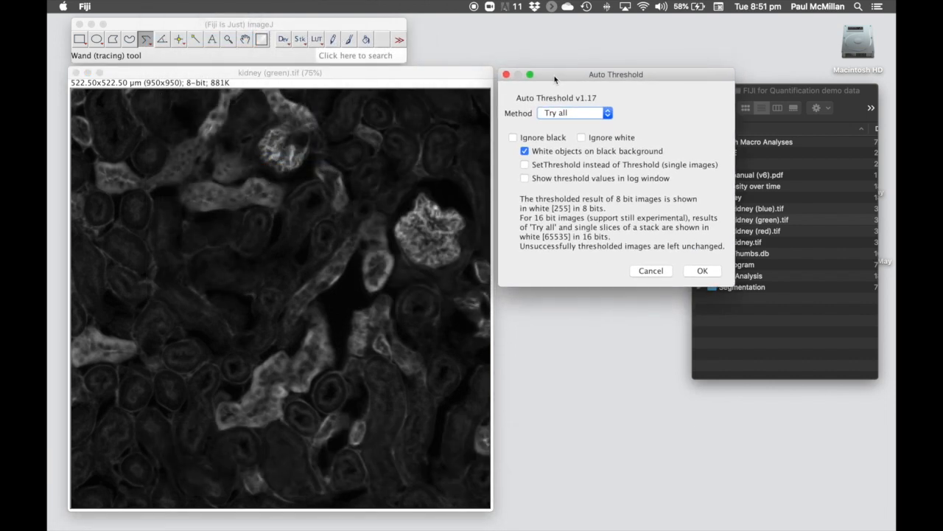
{"action": "left_click", "coordinate": [605, 114]}
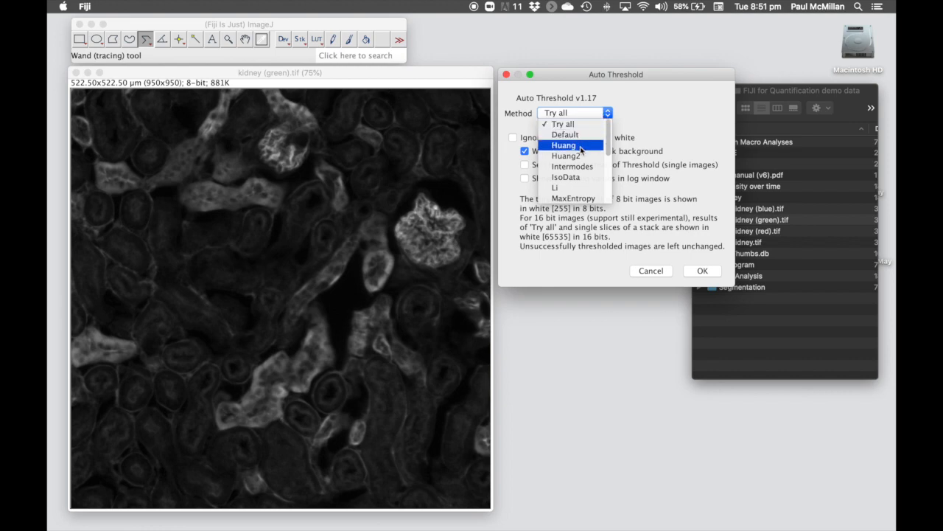
{"action": "scroll", "coordinate": [582, 149], "scroll_direction": "down", "scroll_amount": 3}
{"action": "scroll", "coordinate": [582, 150], "scroll_direction": "up", "scroll_amount": 3}
{"action": "scroll", "coordinate": [581, 149], "scroll_direction": "up", "scroll_amount": 1}
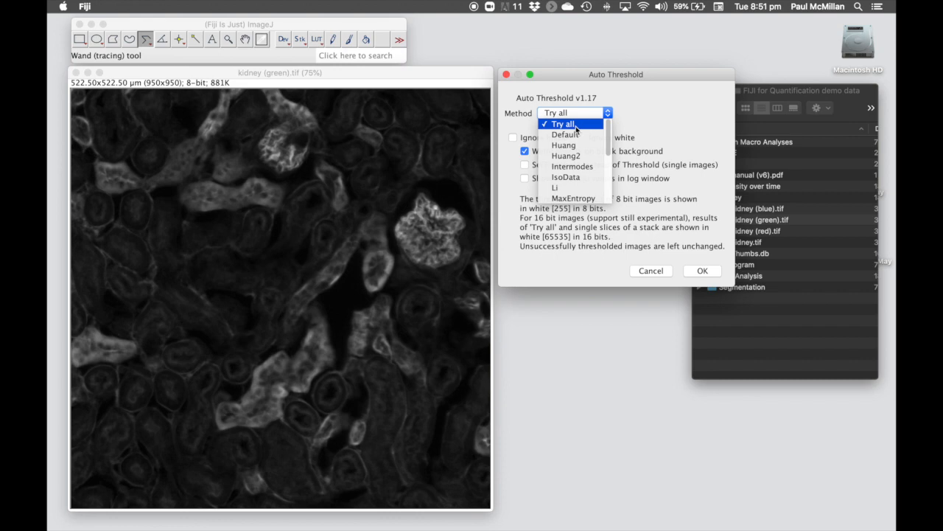
{"action": "left_click", "coordinate": [589, 128]}
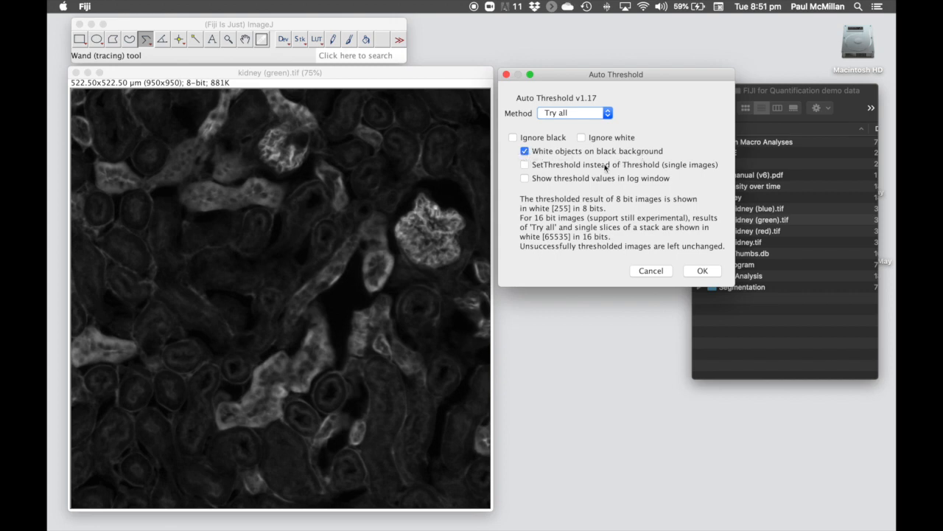
{"action": "left_click", "coordinate": [525, 179]}
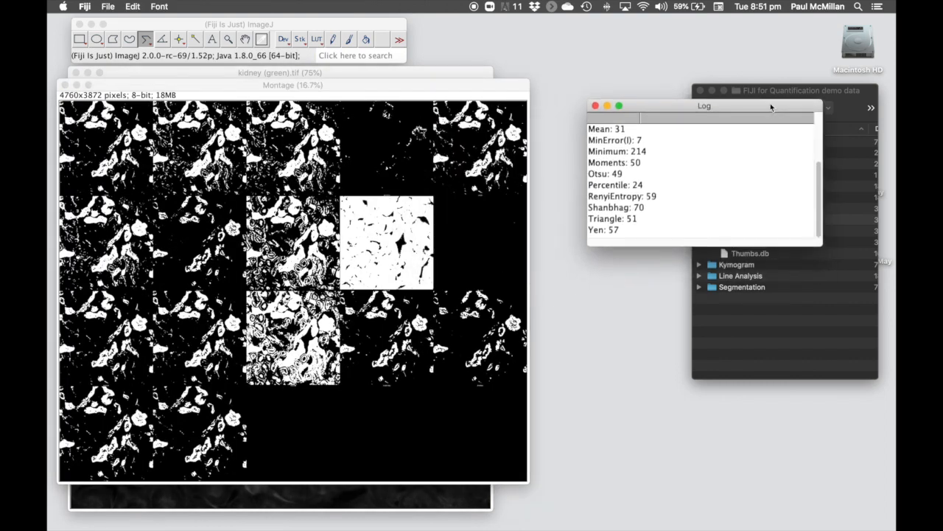
- Arrange the Montage and Log, lengthening the Log to list every value from Default 49 to Yen 57
{"action": "left_click_drag", "start_coordinate": [771, 107], "coordinate": [732, 85]}
{"action": "left_click_drag", "start_coordinate": [484, 90], "coordinate": [489, 83]}
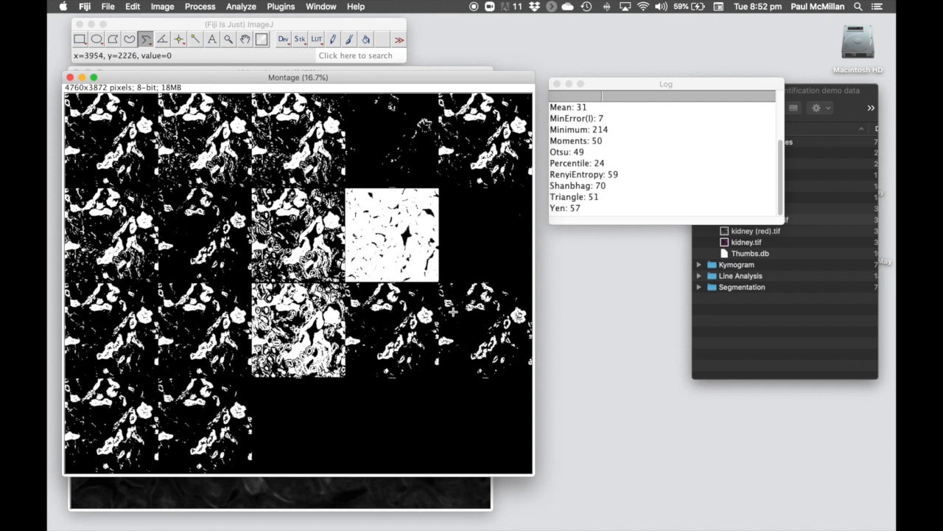
{"action": "left_click_drag", "start_coordinate": [634, 92], "coordinate": [630, 87]}
{"action": "left_click_drag", "start_coordinate": [652, 219], "coordinate": [661, 347]}
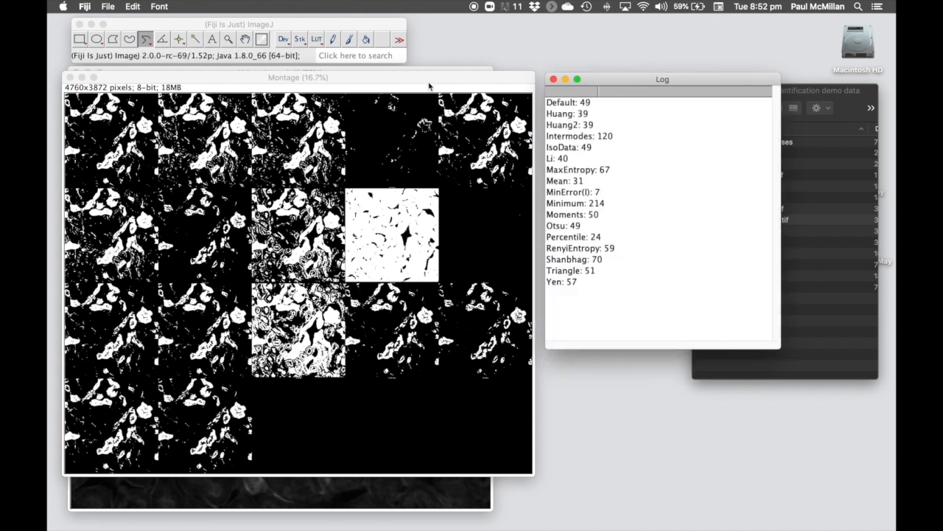
{"action": "left_click", "coordinate": [429, 85]}
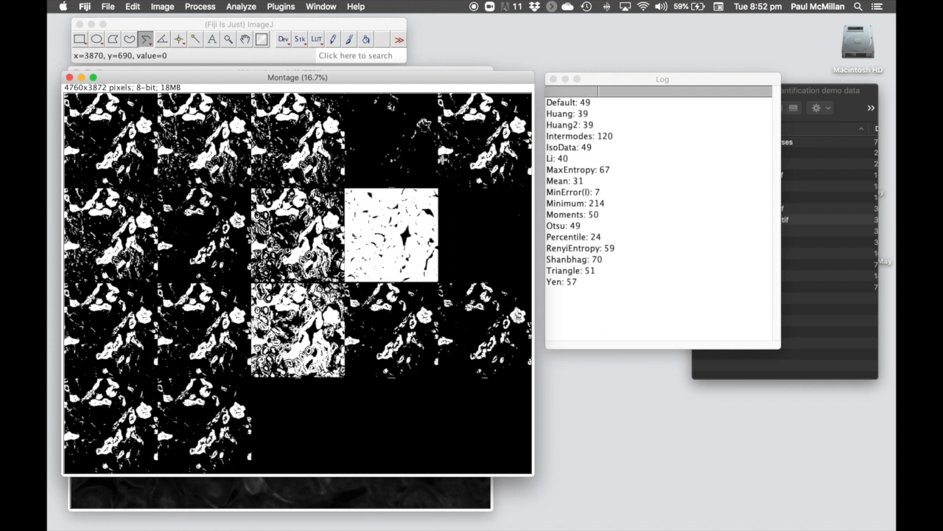
- Zoom and pan the montage to inspect the IsoData thresholded result, then zoom back out
{"action": "key", "text": "plus"}
{"action": "key", "text": "plus"}
{"action": "key", "text": "plus"}
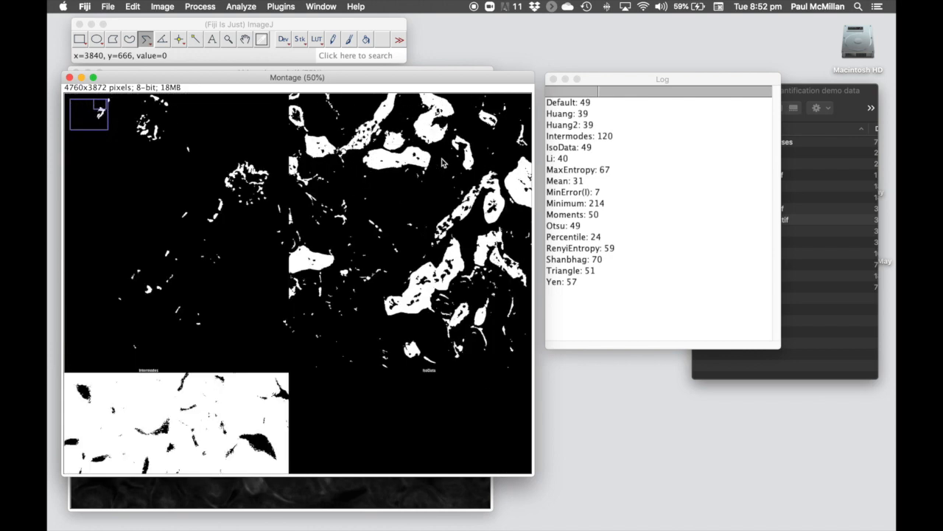
{"action": "key", "text": "plus"}
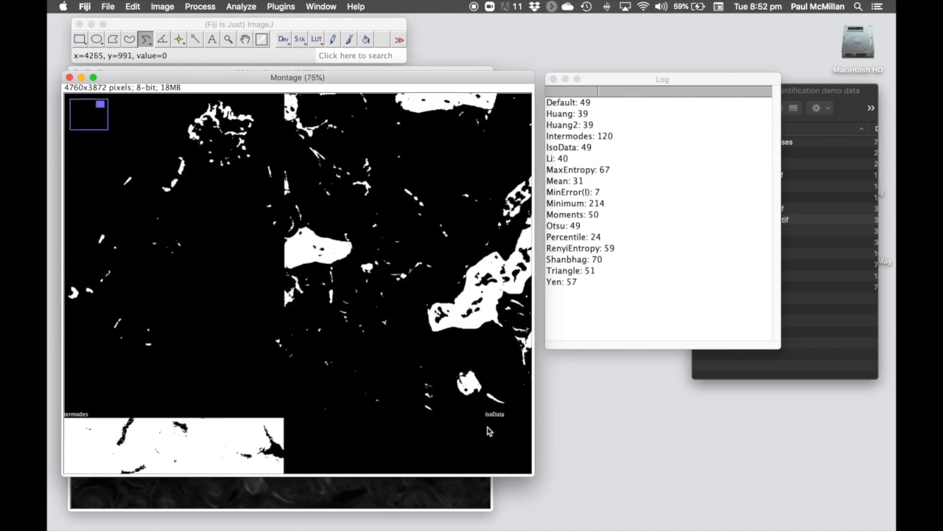
{"action": "left_click", "coordinate": [245, 39]}
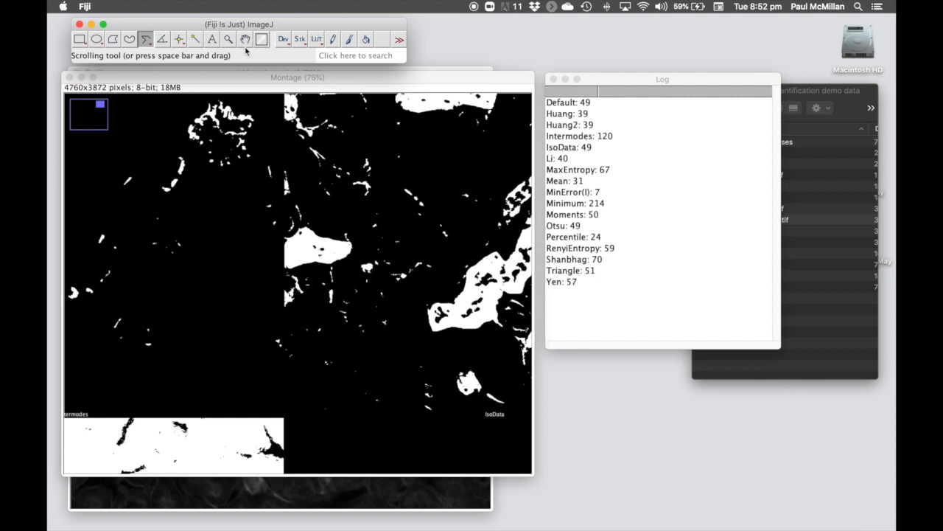
{"action": "left_click_drag", "start_coordinate": [444, 271], "coordinate": [280, 254]}
{"action": "left_click_drag", "start_coordinate": [398, 274], "coordinate": [370, 175]}
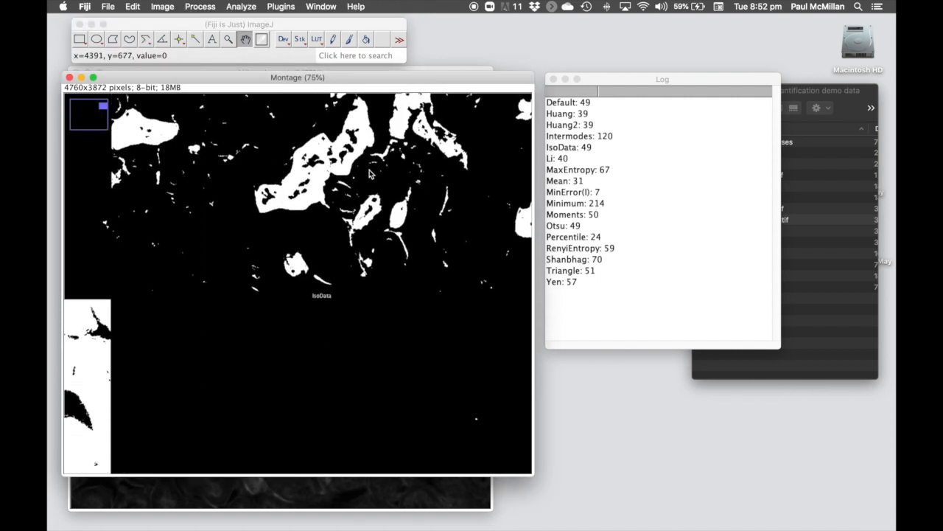
{"action": "key", "text": "plus"}
{"action": "key", "text": "plus"}
{"action": "left_click_drag", "start_coordinate": [353, 309], "coordinate": [387, 135]}
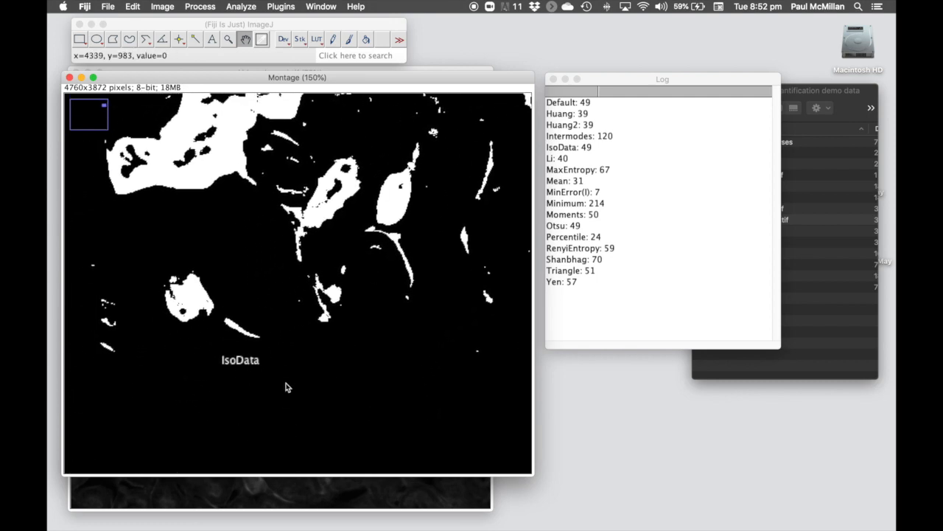
{"action": "key", "text": "minus"}
{"action": "key", "text": "minus"}
{"action": "key", "text": "minus"}
{"action": "key", "text": "minus"}
{"action": "key", "text": "minus"}
{"action": "key", "text": "minus"}
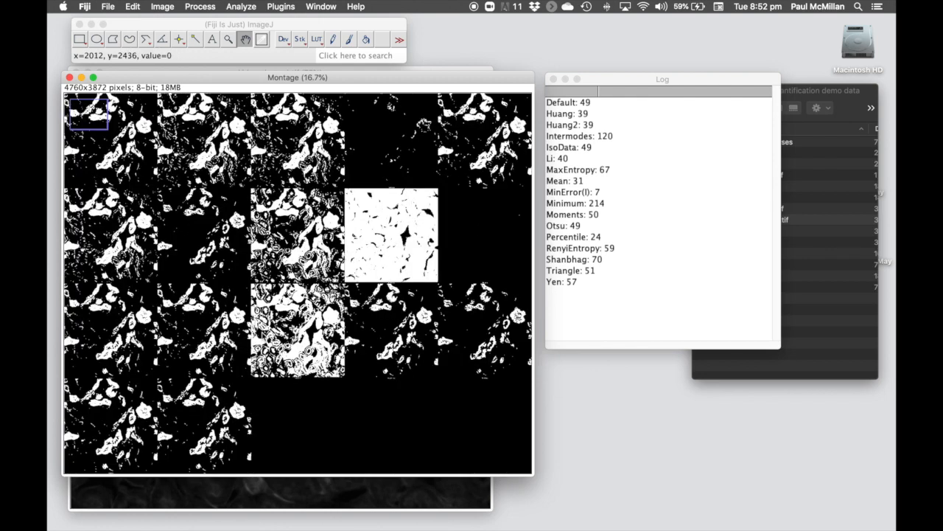
{"action": "key", "text": "minus"}
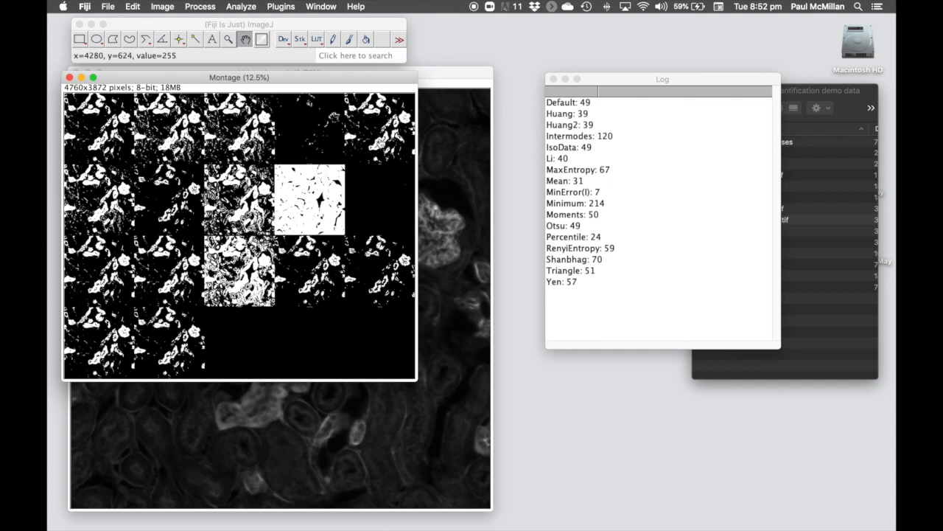
- Locate IsoData's threshold value of 49 in the log and close the montage
{"action": "left_click", "coordinate": [582, 105]}
{"action": "left_click", "coordinate": [581, 115]}
{"action": "left_click", "coordinate": [579, 125]}
{"action": "left_click", "coordinate": [578, 136]}
{"action": "left_click", "coordinate": [578, 147]}
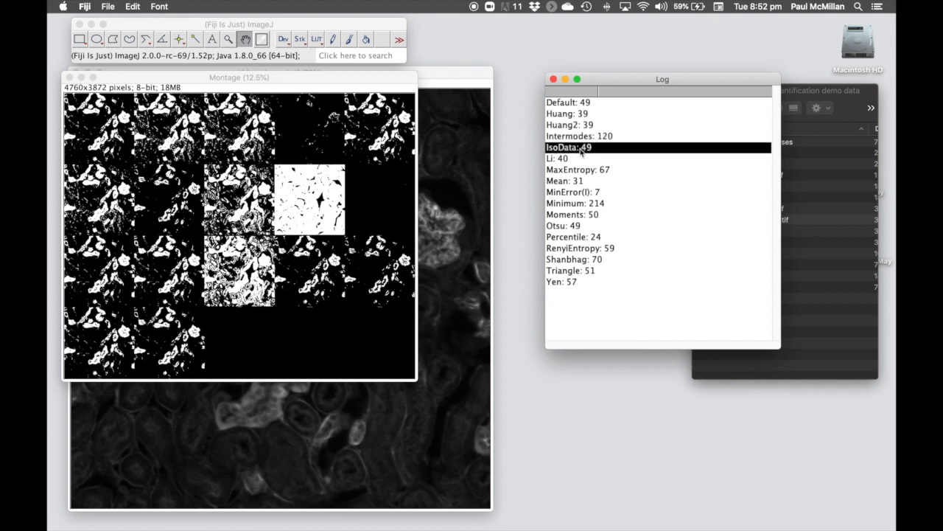
{"action": "left_click", "coordinate": [285, 83]}
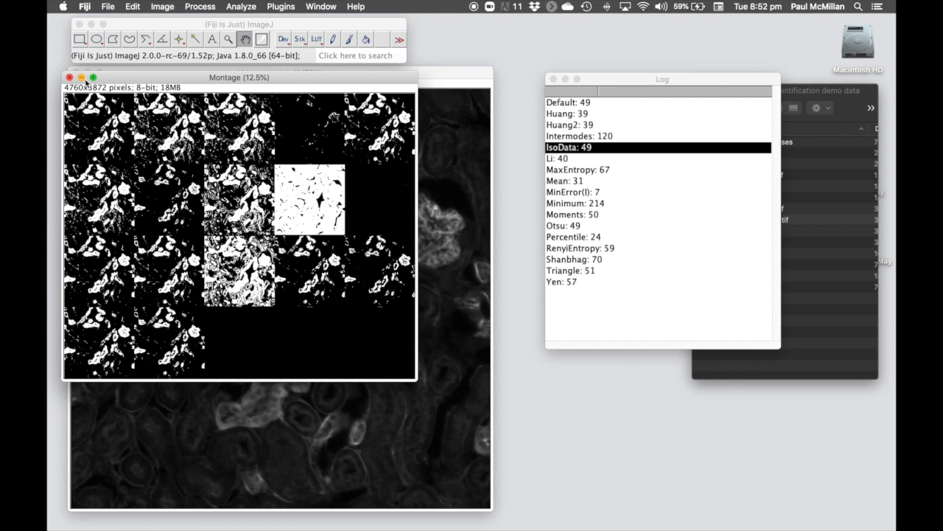
{"action": "left_click", "coordinate": [68, 78]}
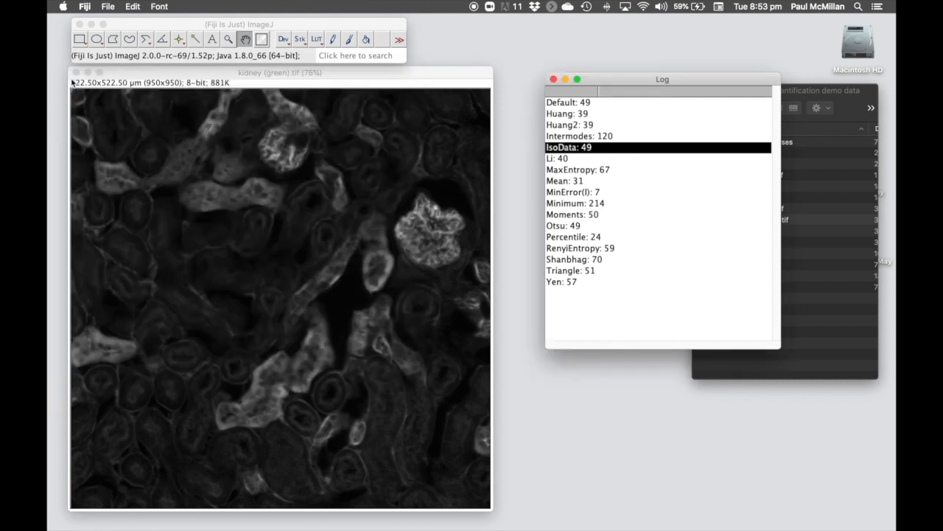
- Threshold the kidney image at 50–255 with the Red display mode, placing the dialog beside the image
{"action": "left_click", "coordinate": [207, 79]}
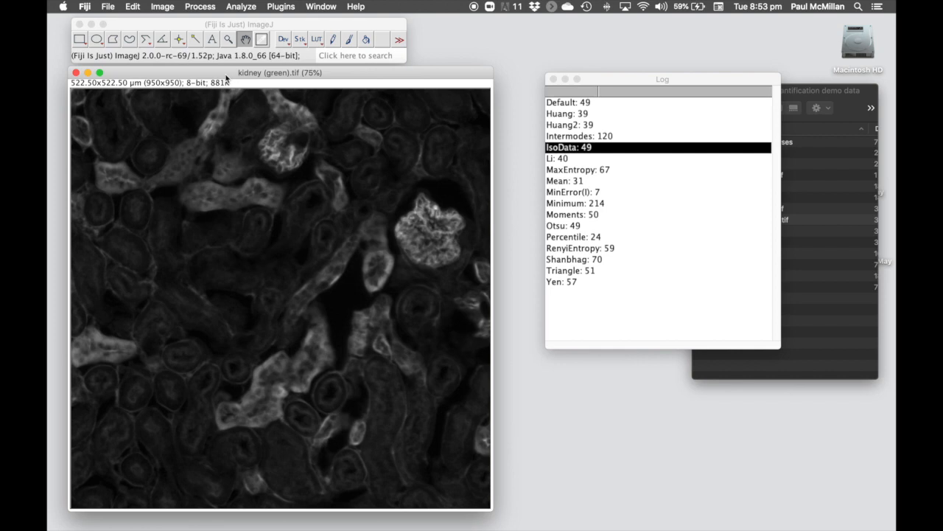
{"action": "left_click", "coordinate": [163, 7]}
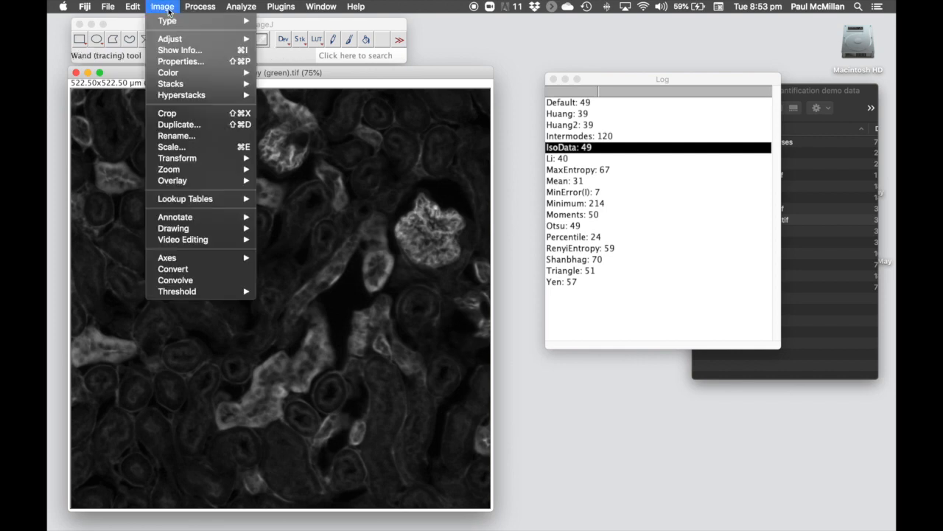
{"action": "mouse_move", "coordinate": [180, 39]}
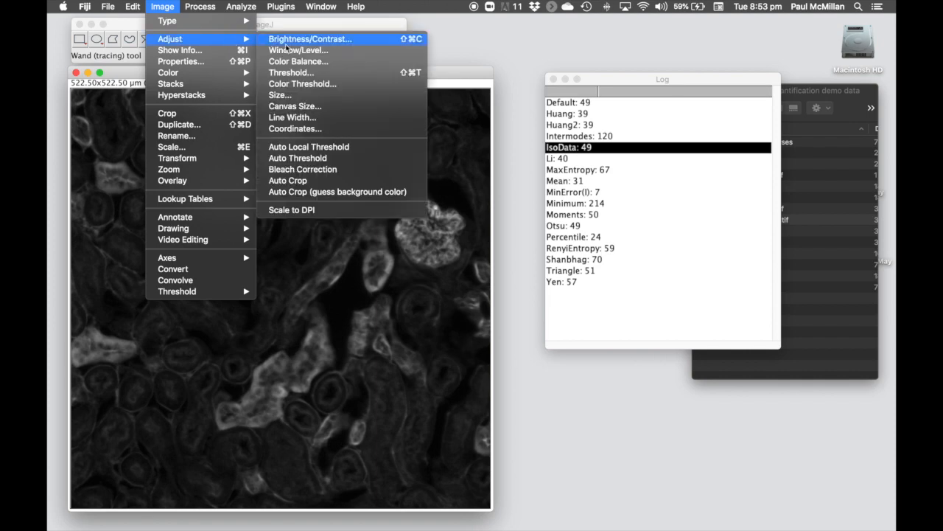
{"action": "left_click", "coordinate": [410, 75]}
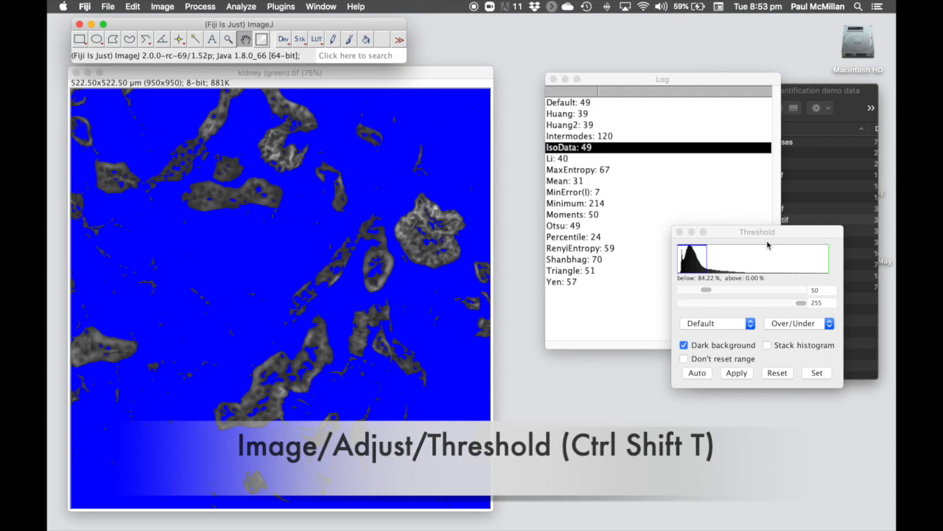
{"action": "left_click_drag", "start_coordinate": [766, 240], "coordinate": [601, 77]}
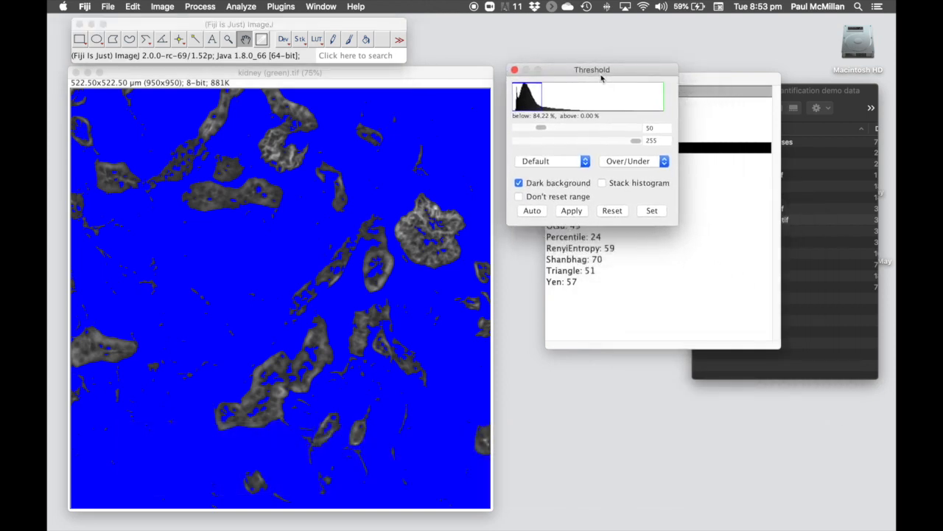
{"action": "left_click", "coordinate": [649, 162]}
{"action": "left_click", "coordinate": [637, 140]}
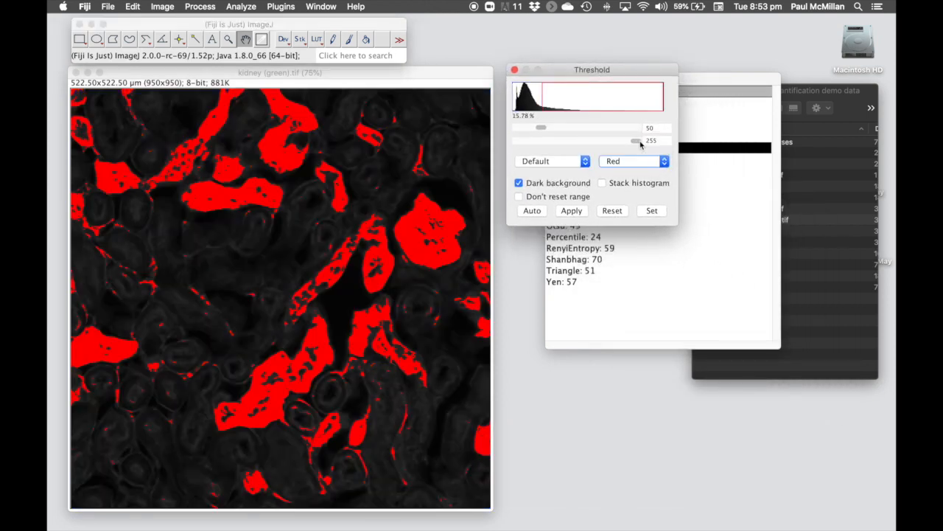
{"action": "left_click_drag", "start_coordinate": [621, 71], "coordinate": [627, 66]}
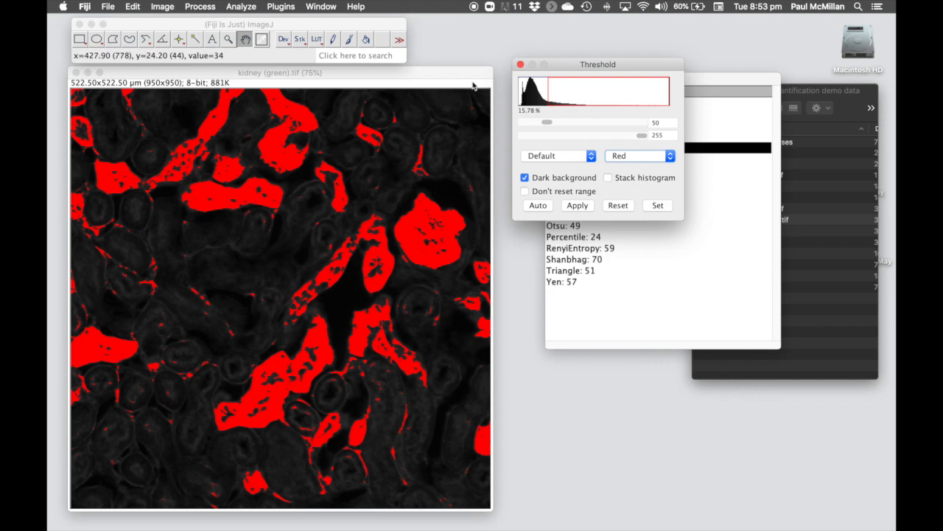
{"action": "left_click_drag", "start_coordinate": [628, 63], "coordinate": [630, 77]}
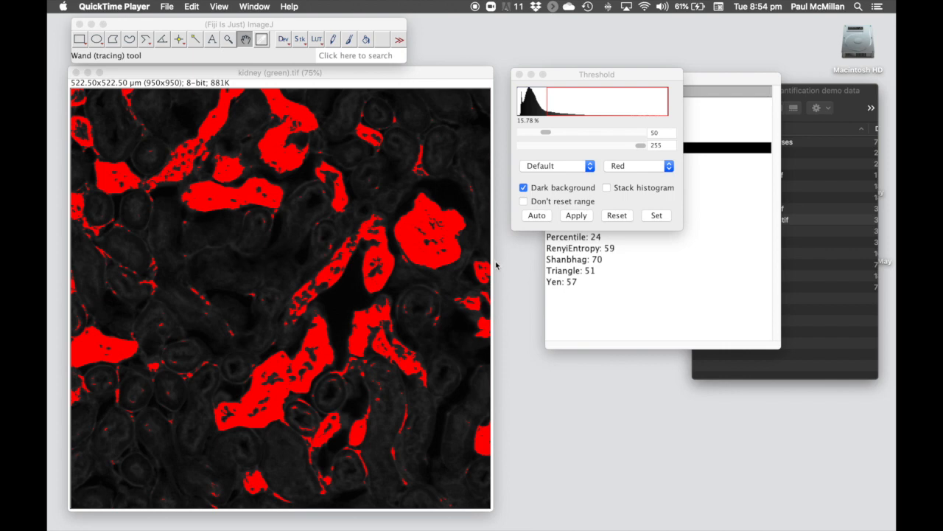
{"action": "left_click", "coordinate": [412, 83]}
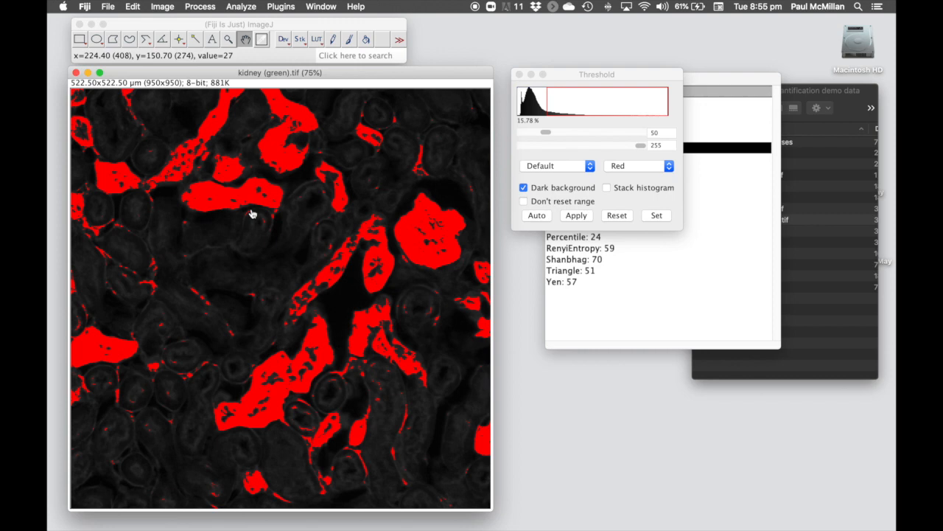
- Enable Area fraction and Limit to threshold in Set Measurements
{"action": "left_click", "coordinate": [249, 9]}
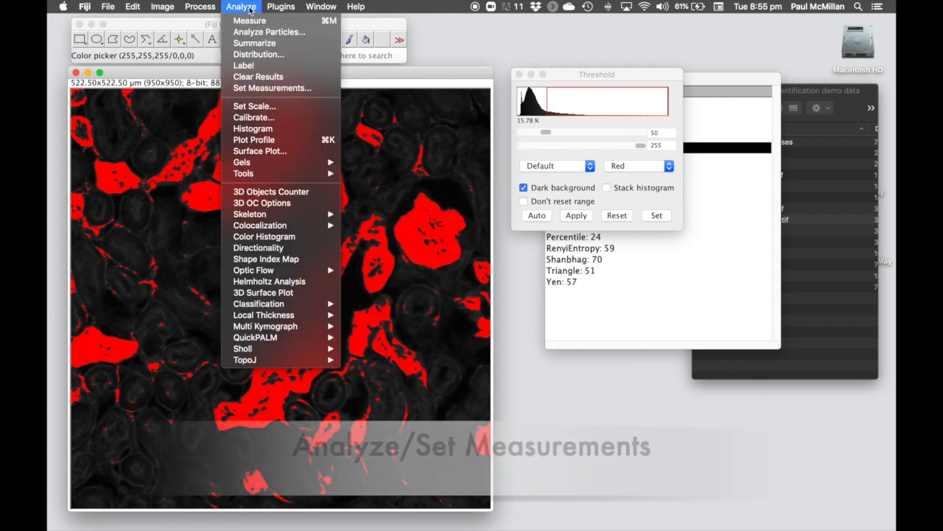
{"action": "left_click", "coordinate": [269, 88]}
{"action": "left_click_drag", "start_coordinate": [432, 87], "coordinate": [569, 78]}
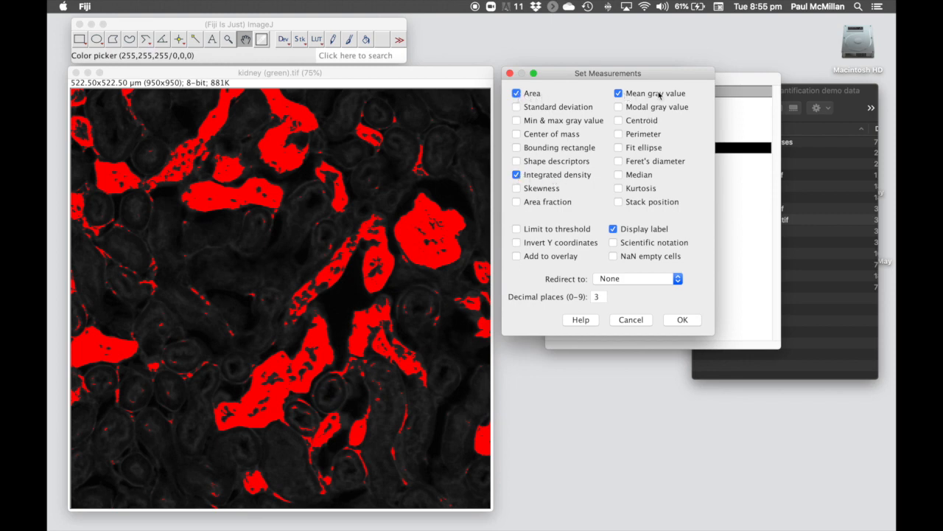
{"action": "left_click", "coordinate": [516, 203]}
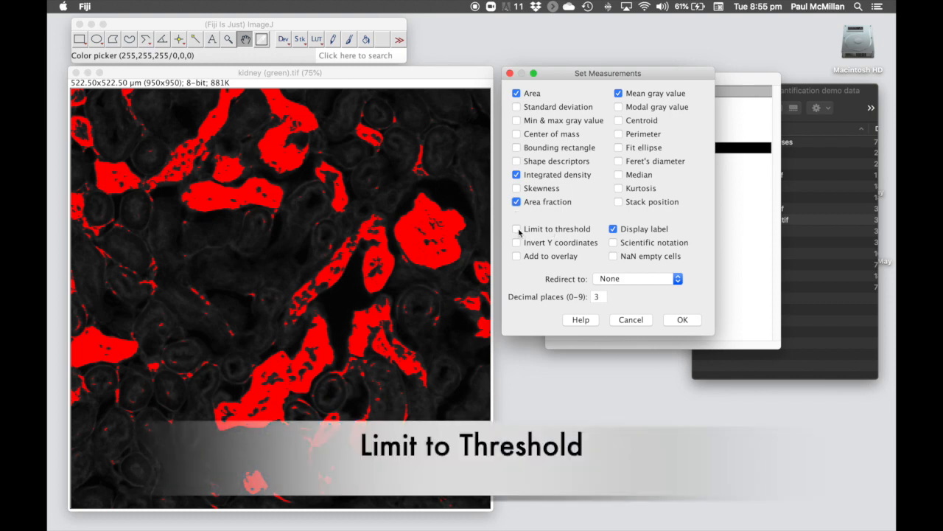
{"action": "left_click", "coordinate": [516, 229]}
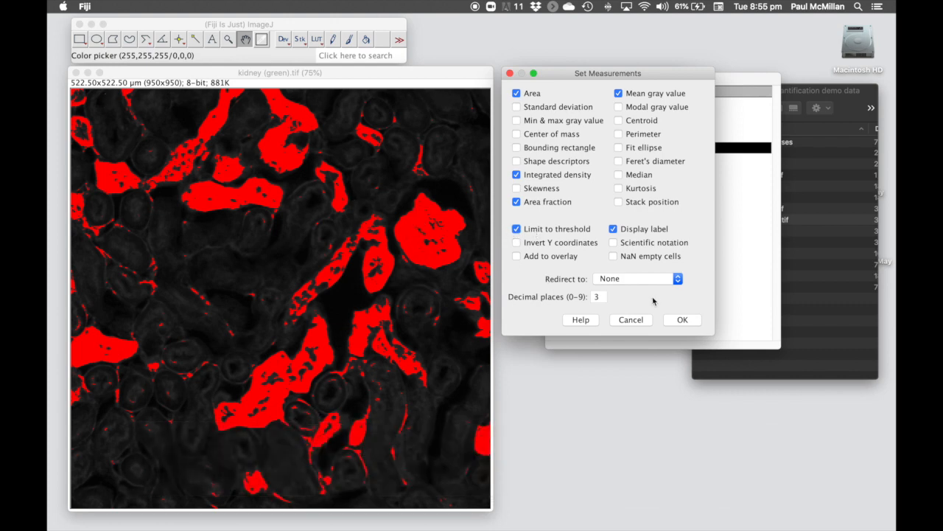
{"action": "left_click", "coordinate": [683, 320]}
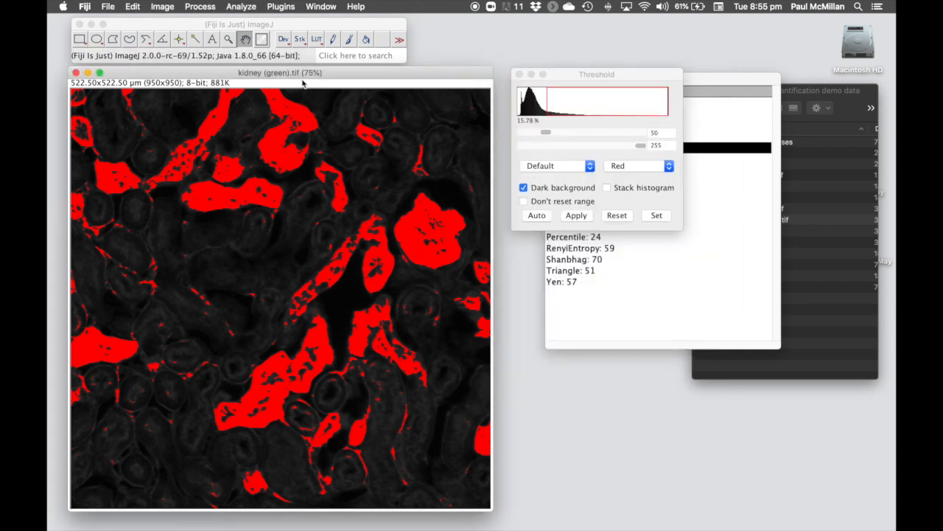
- Measure the thresholded kidney image, giving a 15.779 %Area results row
{"action": "left_click", "coordinate": [253, 8]}
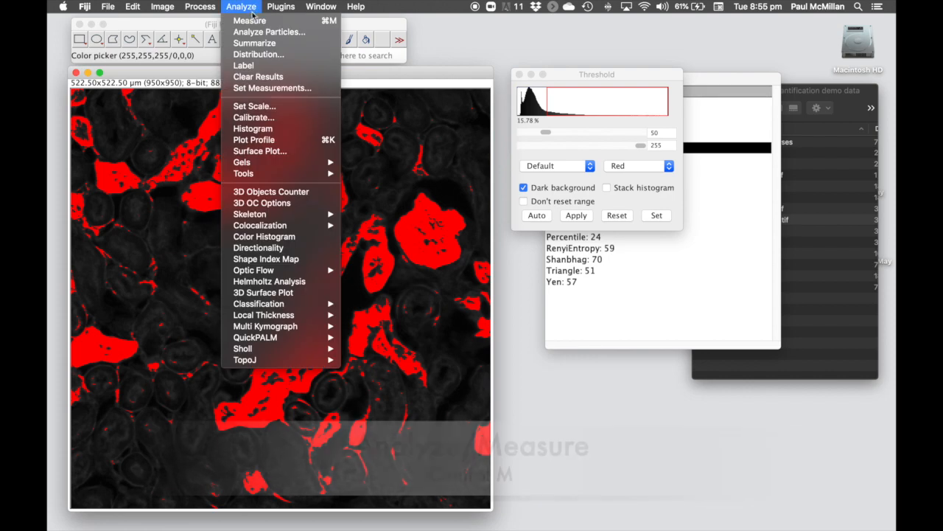
{"action": "left_click", "coordinate": [325, 22]}
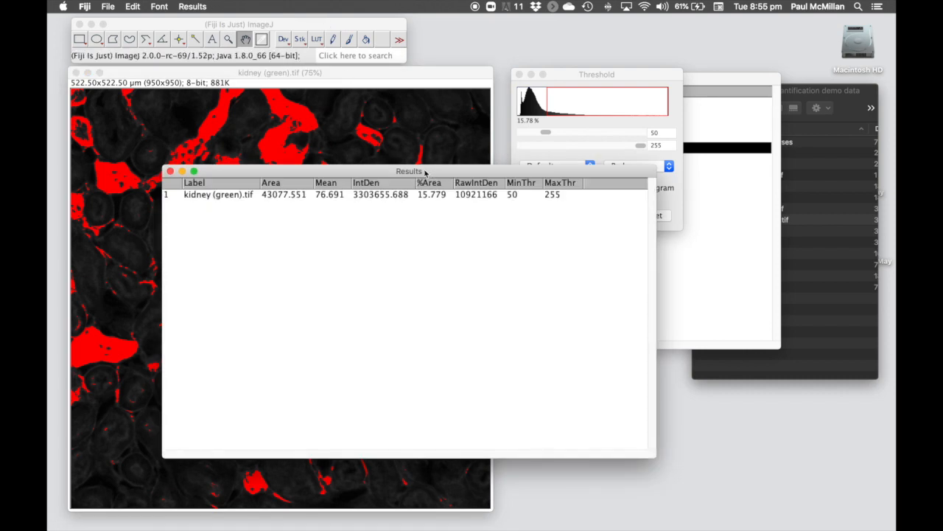
{"action": "left_click_drag", "start_coordinate": [425, 172], "coordinate": [479, 117]}
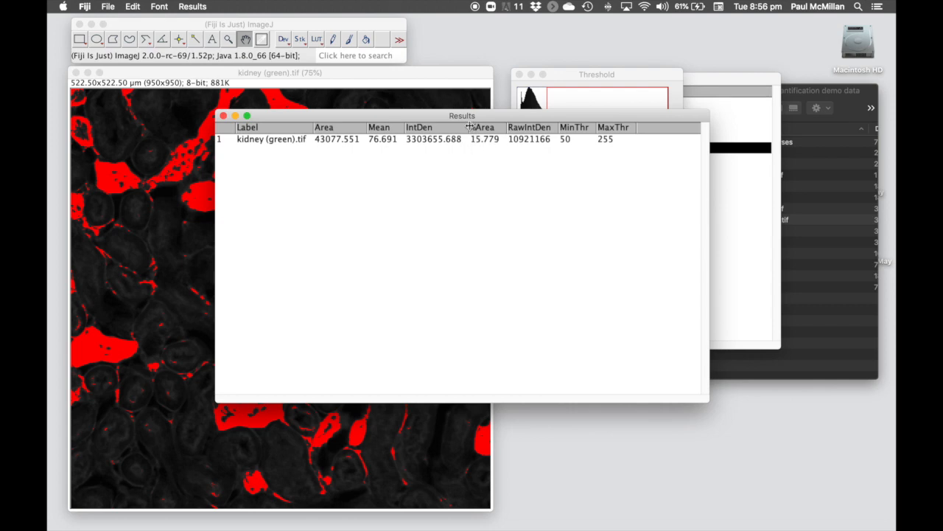
{"action": "left_click_drag", "start_coordinate": [446, 120], "coordinate": [459, 147]}
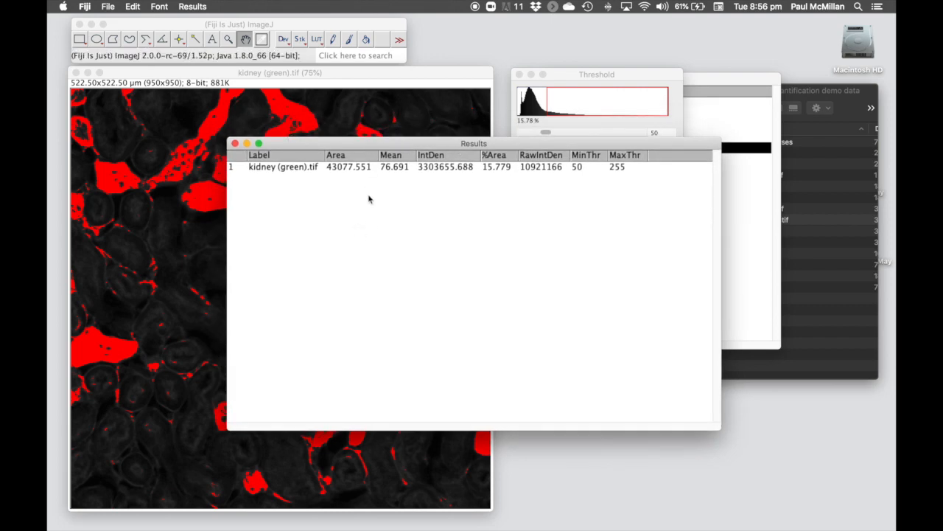
- Review Set Measurements from the Results table's menu and cancel without changes
{"action": "right_click", "coordinate": [373, 249]}
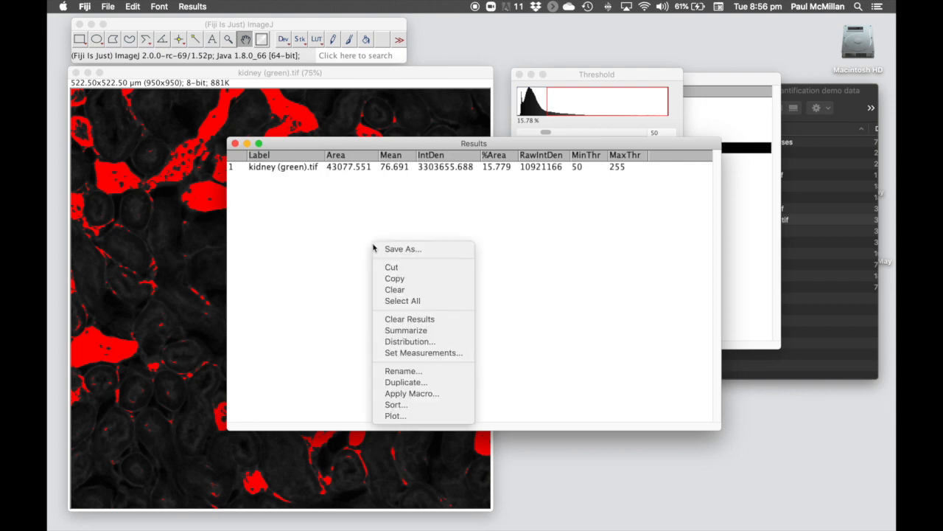
{"action": "left_click", "coordinate": [421, 354]}
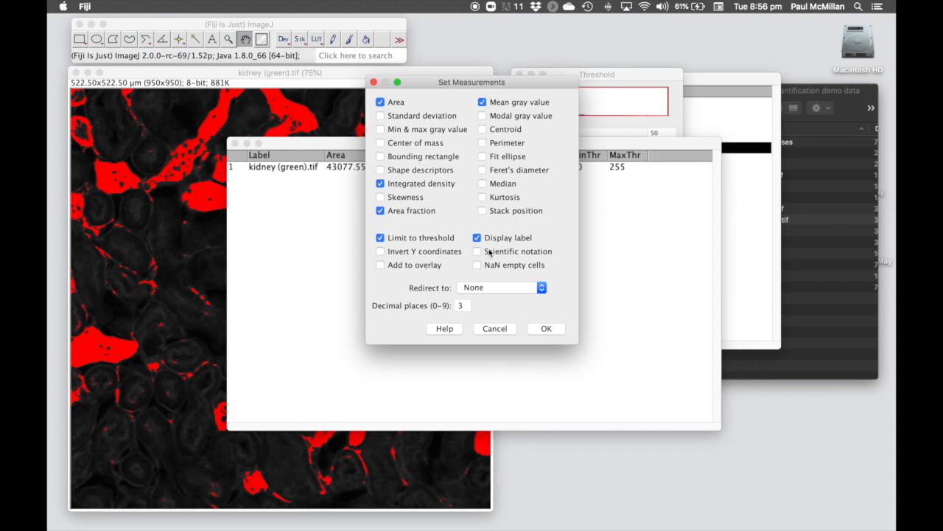
{"action": "left_click", "coordinate": [502, 330]}
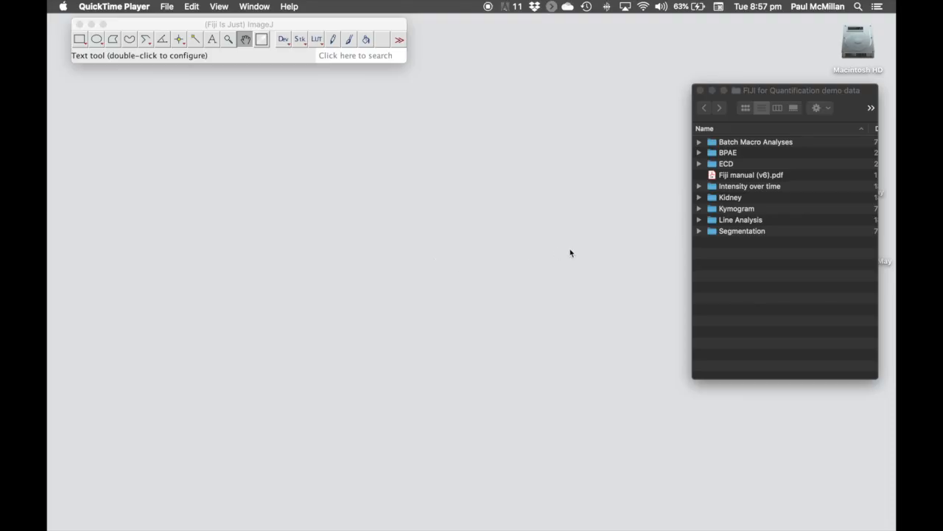
- Drag BPAE (green).tif from Finder's BPAE folder onto Fiji to open it
{"action": "left_click", "coordinate": [699, 152]}
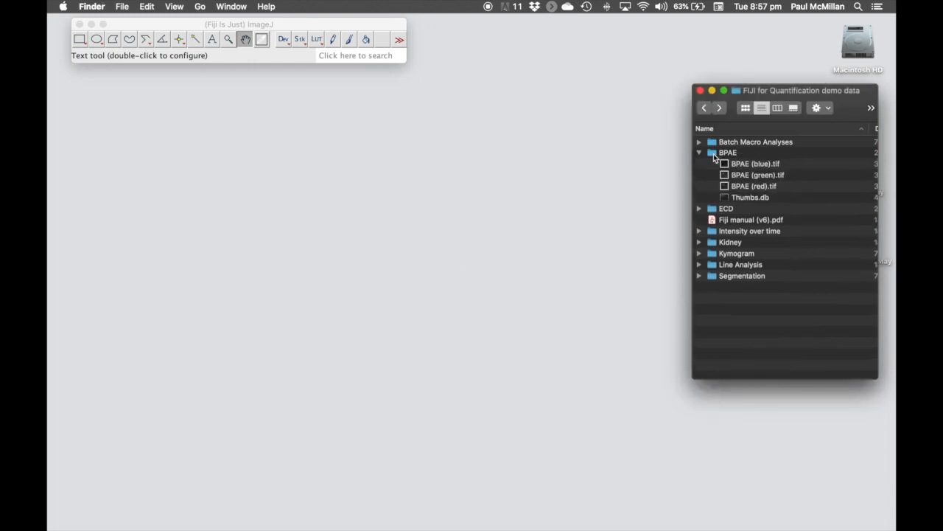
{"action": "left_click", "coordinate": [741, 177]}
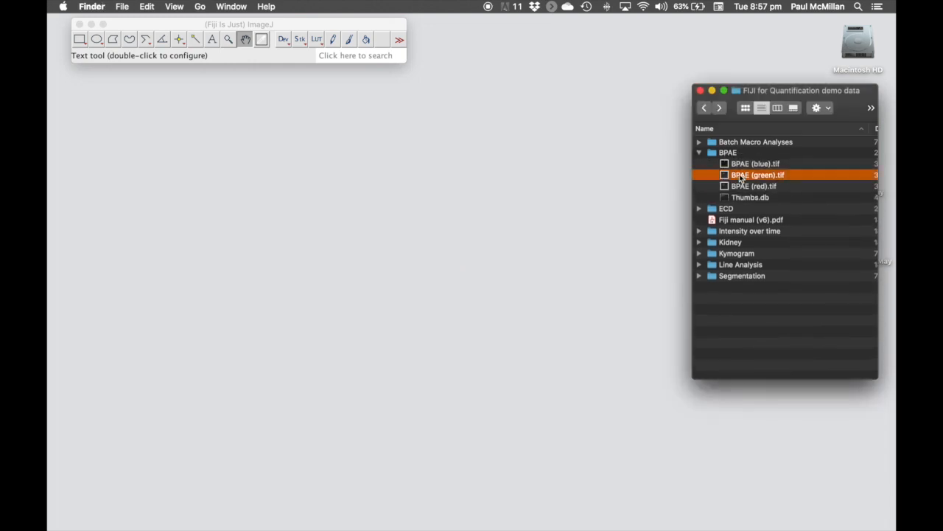
{"action": "left_click_drag", "start_coordinate": [742, 176], "coordinate": [260, 58]}
{"action": "left_click", "coordinate": [286, 73]}
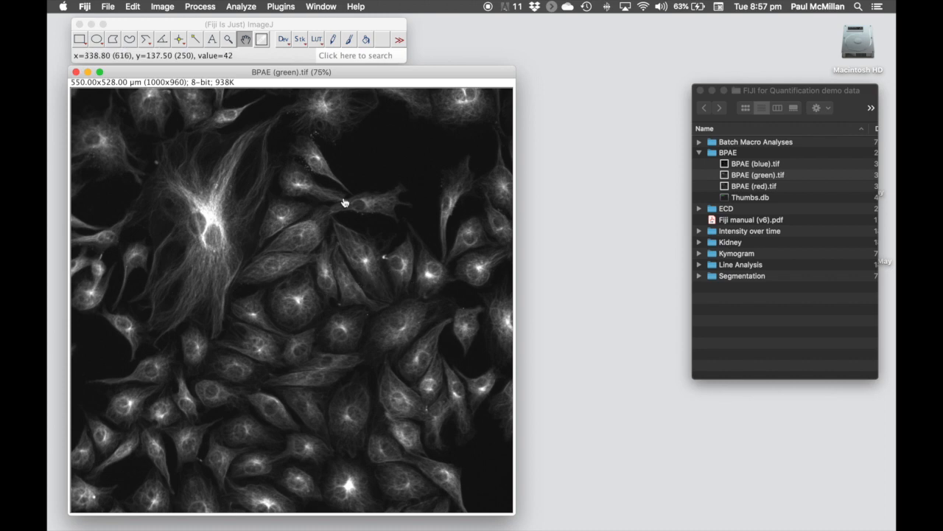
- Threshold the BPAE (green) image in Over/Under display with the lower limit lowered to about 28
{"action": "left_click", "coordinate": [164, 7]}
{"action": "mouse_move", "coordinate": [177, 39]}
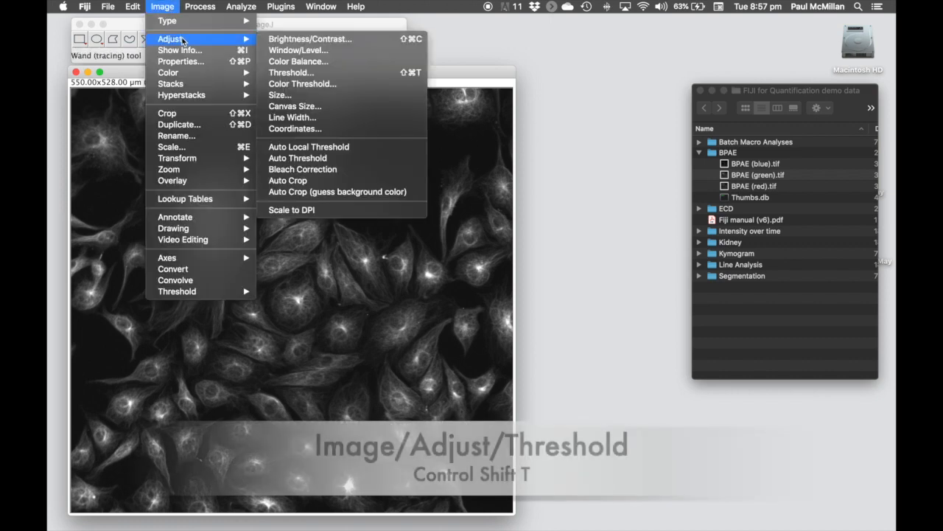
{"action": "left_click", "coordinate": [407, 72]}
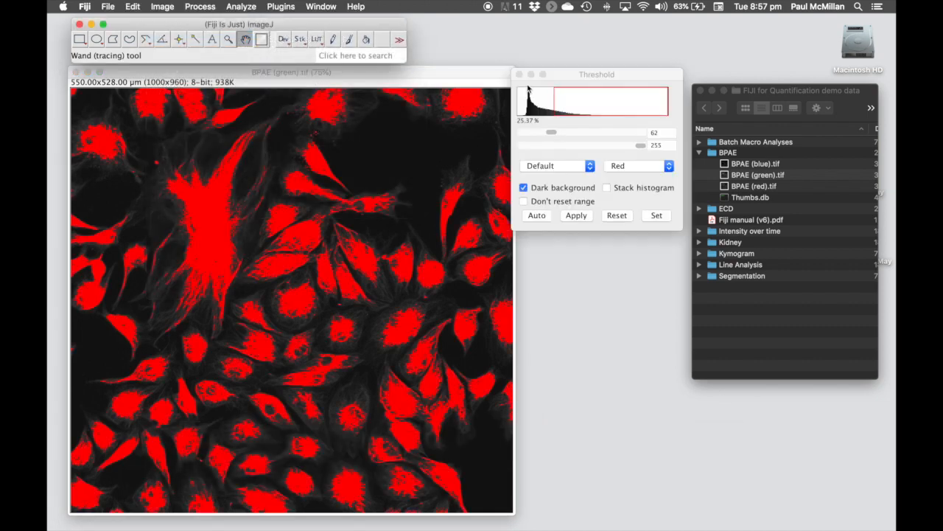
{"action": "left_click_drag", "start_coordinate": [561, 78], "coordinate": [570, 76]}
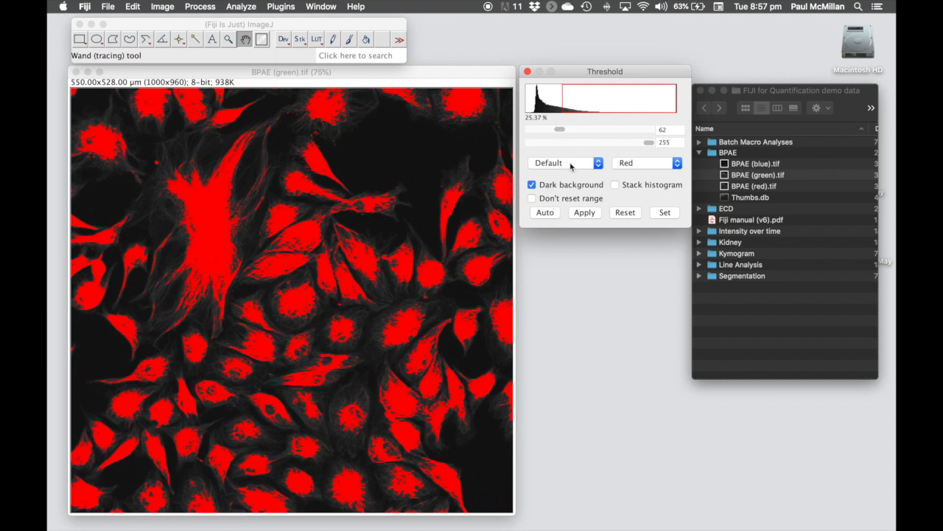
{"action": "left_click_drag", "start_coordinate": [560, 132], "coordinate": [548, 133]}
{"action": "left_click", "coordinate": [647, 164]}
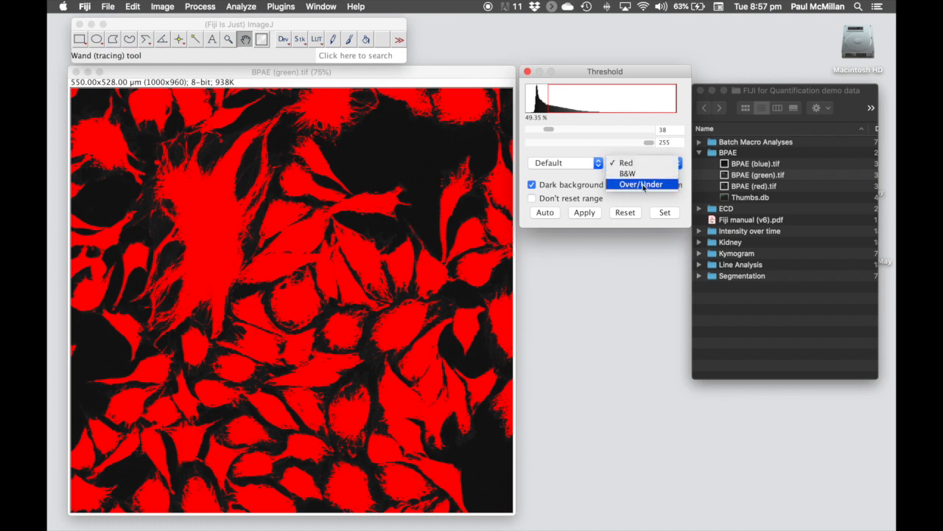
{"action": "left_click", "coordinate": [644, 186]}
{"action": "left_click_drag", "start_coordinate": [552, 134], "coordinate": [548, 133]}
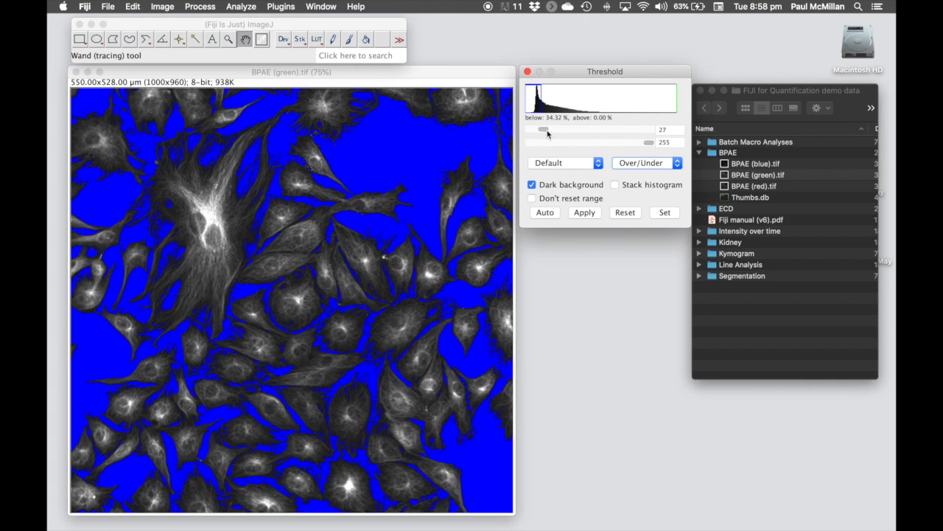
{"action": "left_click_drag", "start_coordinate": [549, 134], "coordinate": [548, 133]}
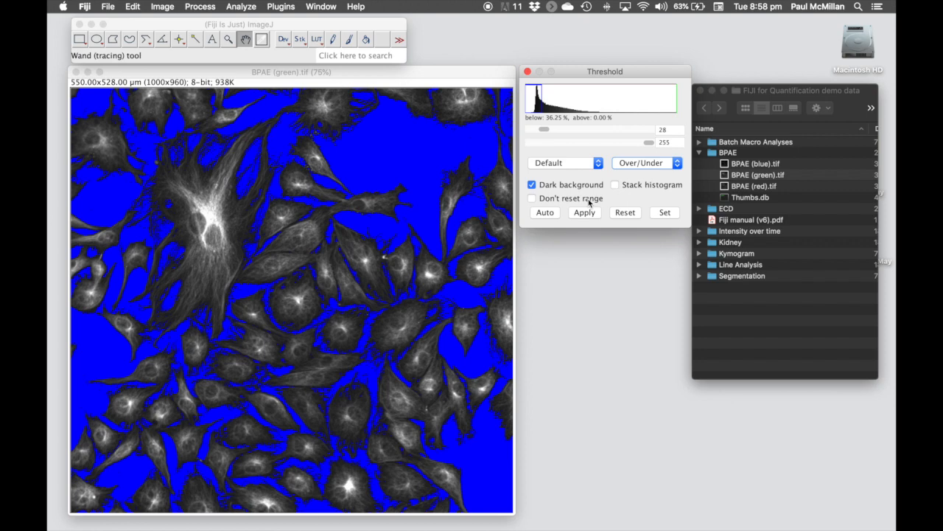
- Measure the thresholded BPAE (green) image with Analyze > Measure
{"action": "left_click", "coordinate": [371, 77]}
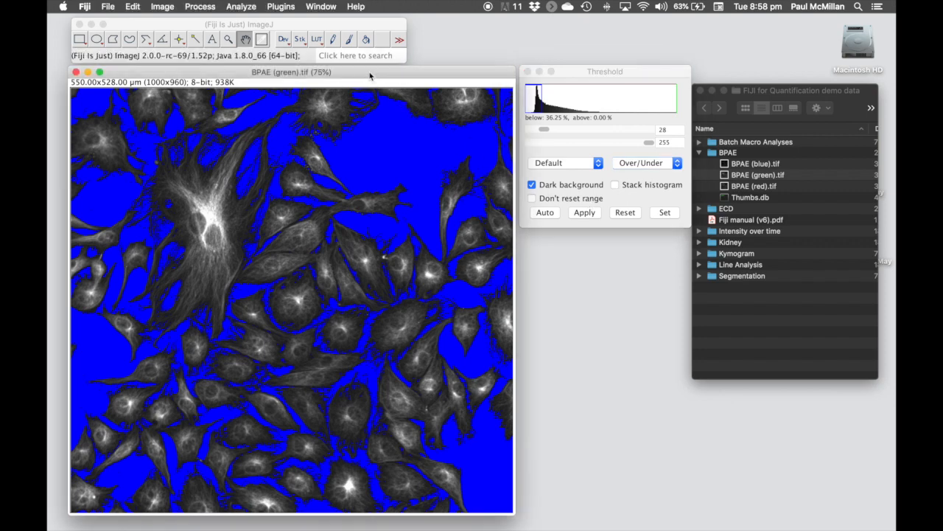
{"action": "left_click", "coordinate": [242, 7]}
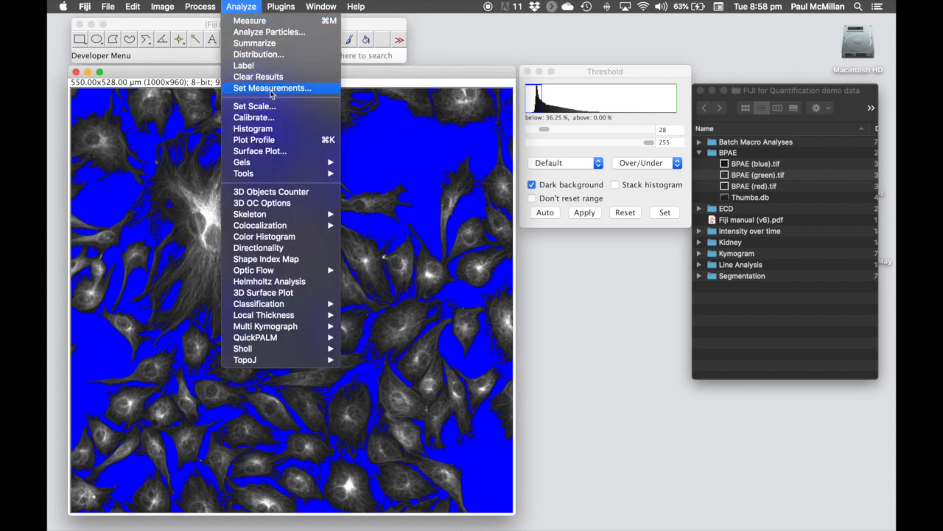
{"action": "left_click", "coordinate": [284, 25]}
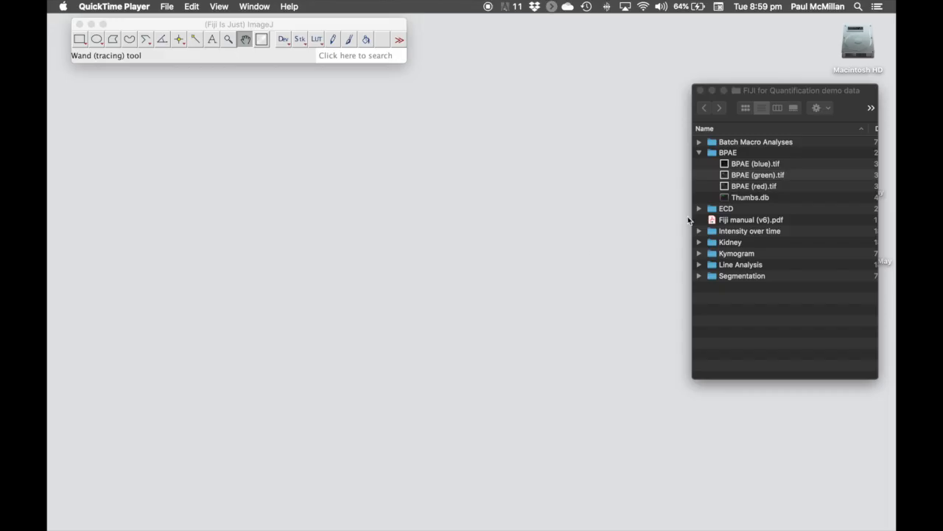
- Drag the BPAE (blue).tif nuclei image from Finder onto Fiji to open it
{"action": "left_click", "coordinate": [738, 174]}
{"action": "left_click", "coordinate": [736, 165]}
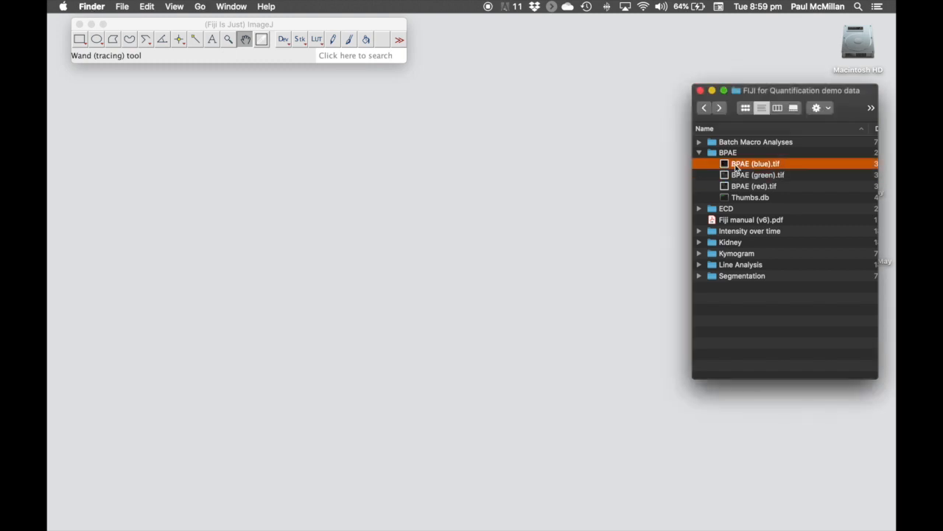
{"action": "left_click_drag", "start_coordinate": [736, 165], "coordinate": [236, 59]}
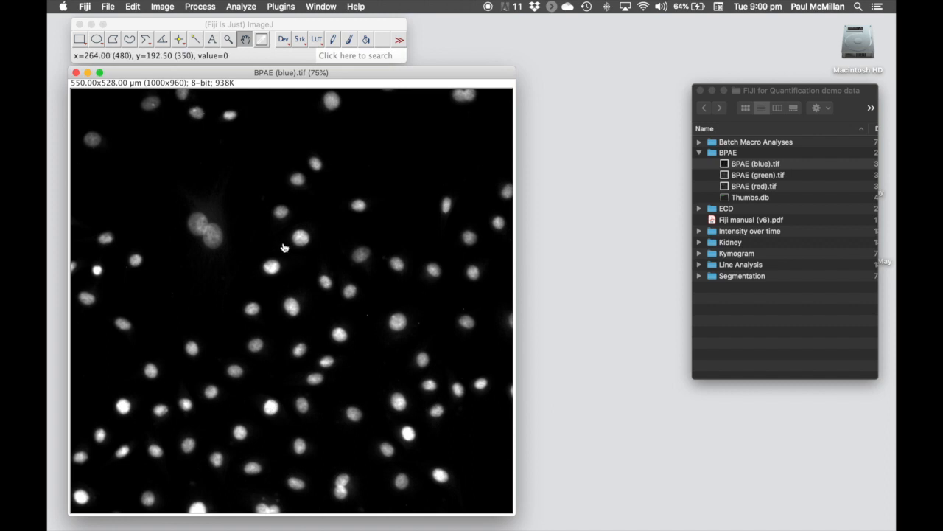
- Threshold the BPAE (blue) nuclei at 79–255 with Red display and apply it as a binary mask
{"action": "left_click", "coordinate": [163, 6]}
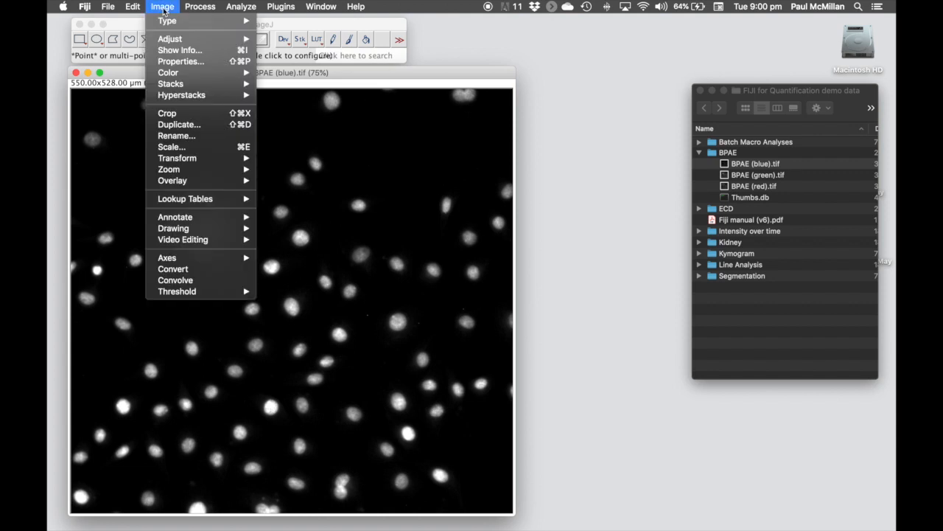
{"action": "mouse_move", "coordinate": [188, 40]}
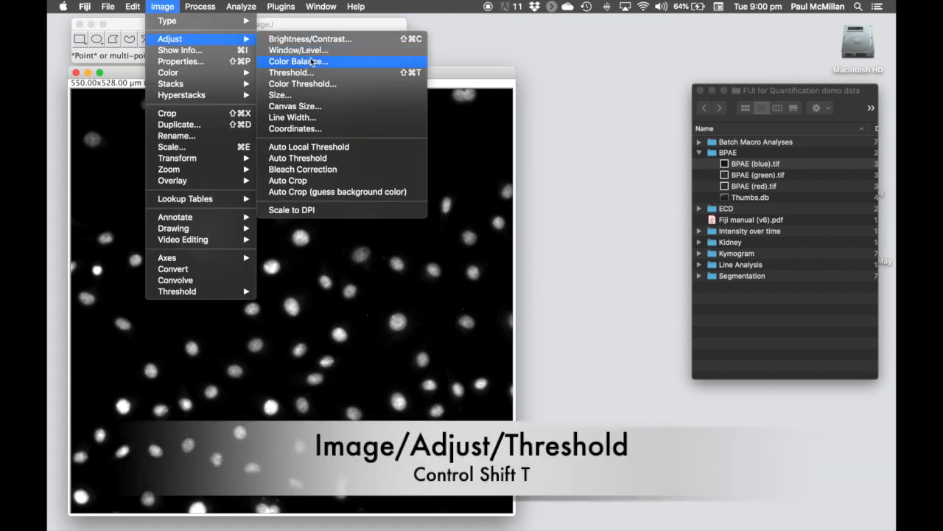
{"action": "left_click", "coordinate": [339, 73]}
{"action": "key", "text": "ctrl+shift+t"}
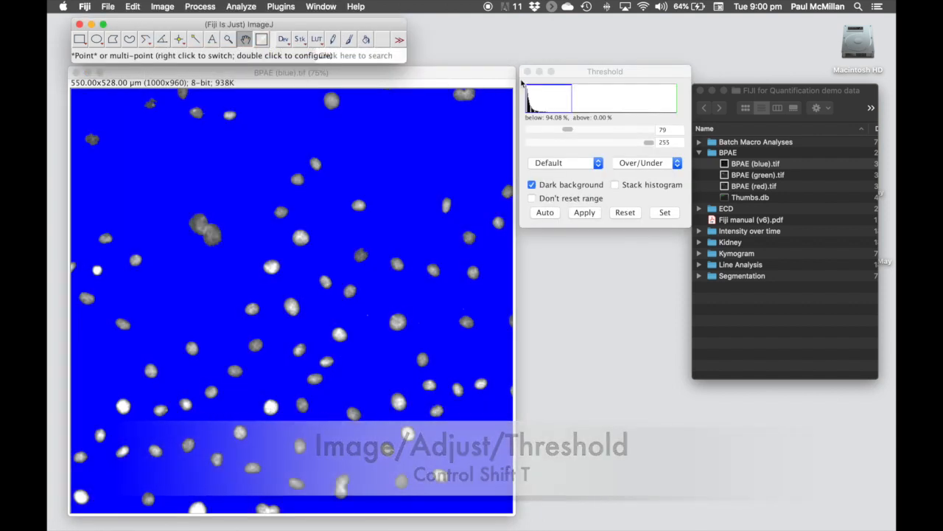
{"action": "left_click", "coordinate": [640, 166]}
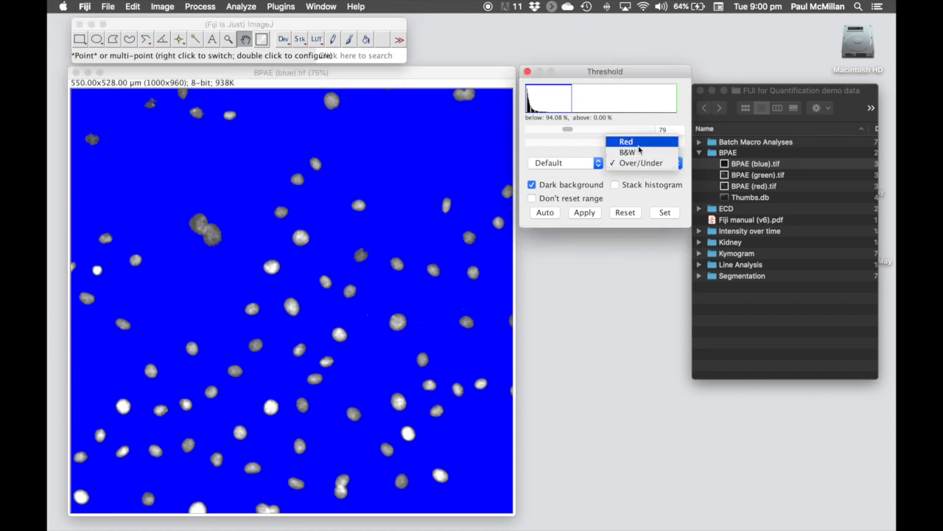
{"action": "left_click", "coordinate": [639, 143]}
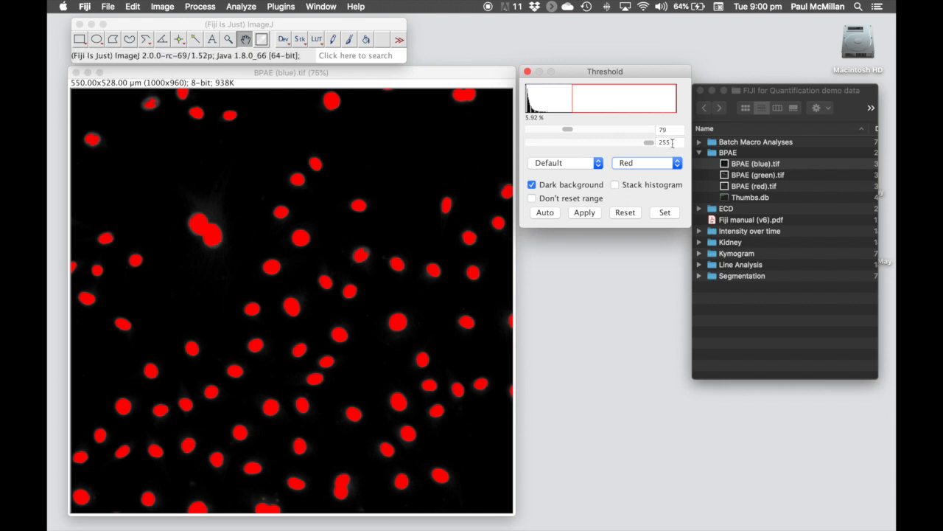
{"action": "left_click", "coordinate": [586, 213]}
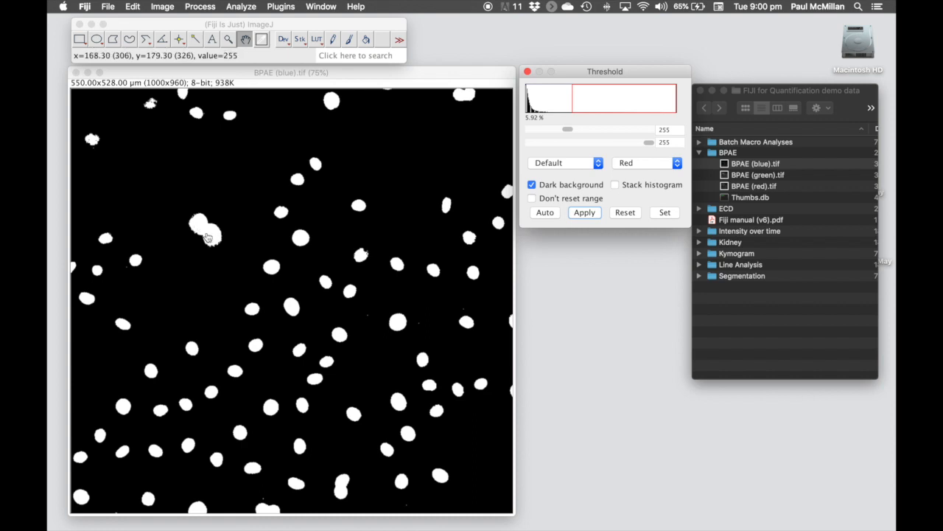
- Run Process > Binary > Watershed to separate the touching nuclei in the binary image
{"action": "left_click", "coordinate": [209, 8]}
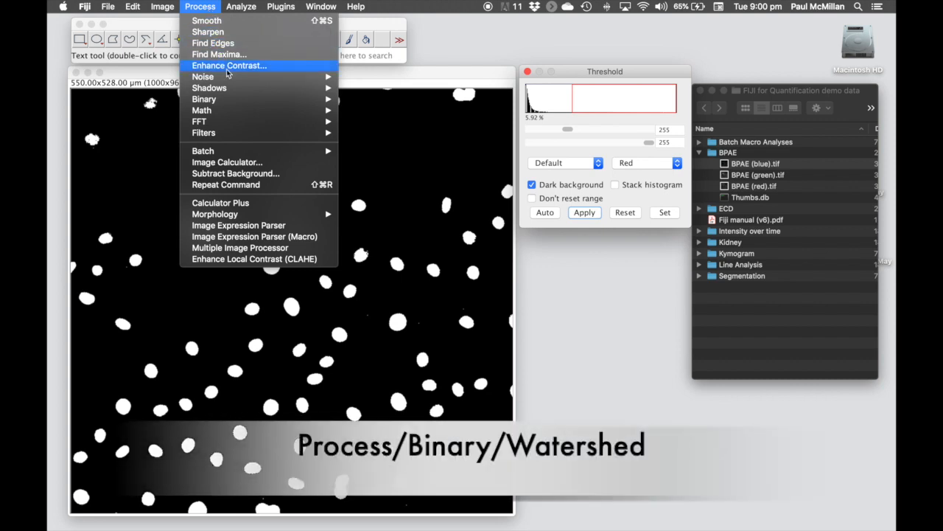
{"action": "mouse_move", "coordinate": [248, 101]}
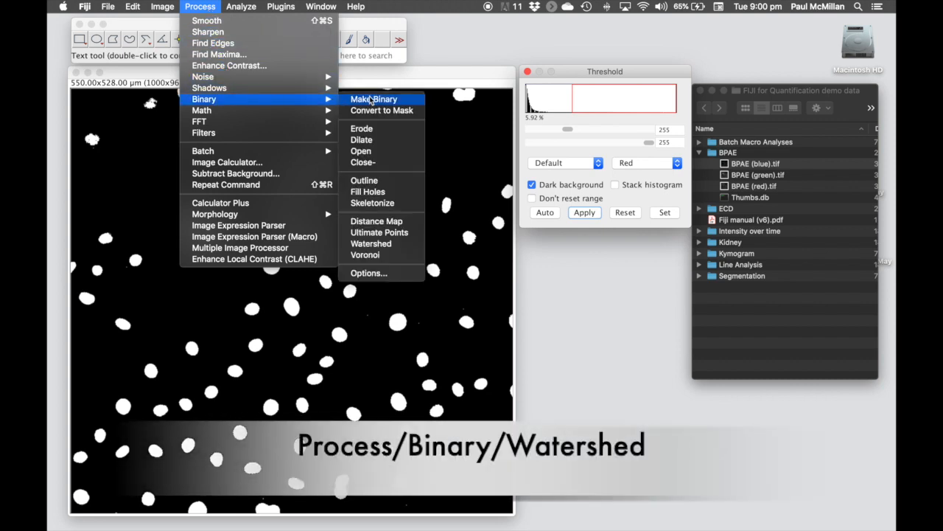
{"action": "left_click", "coordinate": [396, 244]}
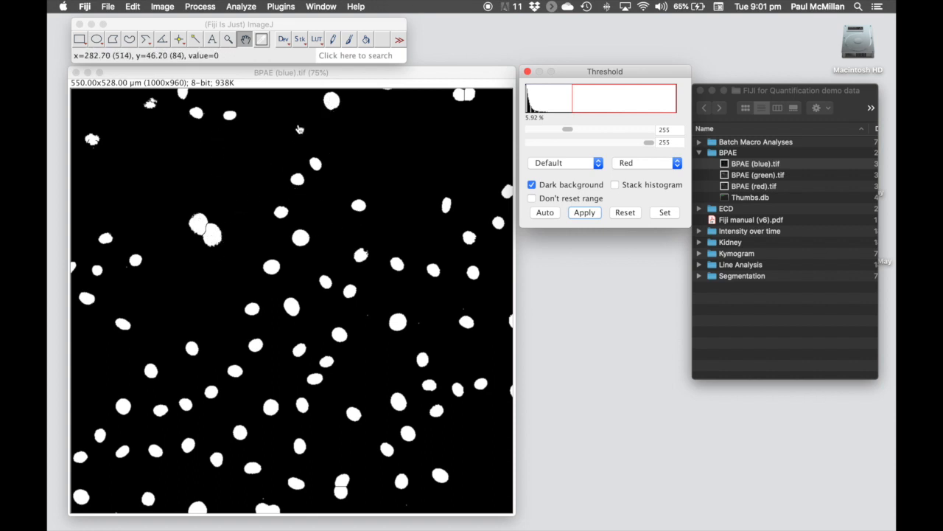
{"action": "left_click", "coordinate": [241, 7]}
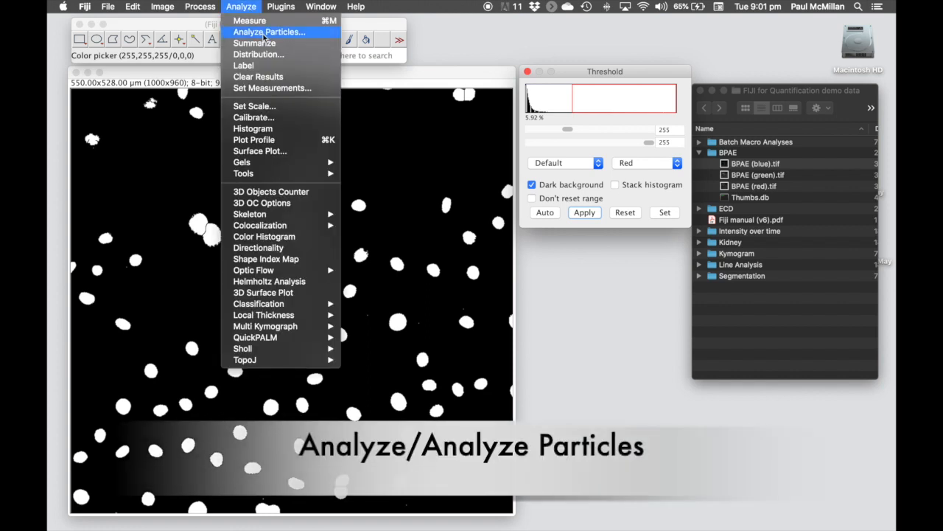
- In Analyze Particles, set the minimum size to 100 measured in pixel units
{"action": "left_click", "coordinate": [267, 32]}
{"action": "left_click_drag", "start_coordinate": [440, 106], "coordinate": [574, 79]}
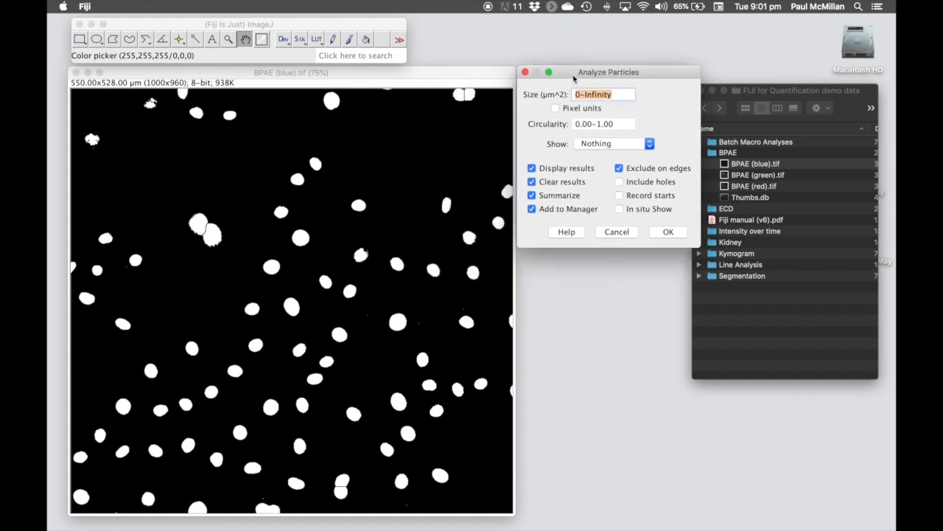
{"action": "left_click", "coordinate": [575, 94]}
{"action": "type", "text": "10"}
{"action": "left_click", "coordinate": [556, 108]}
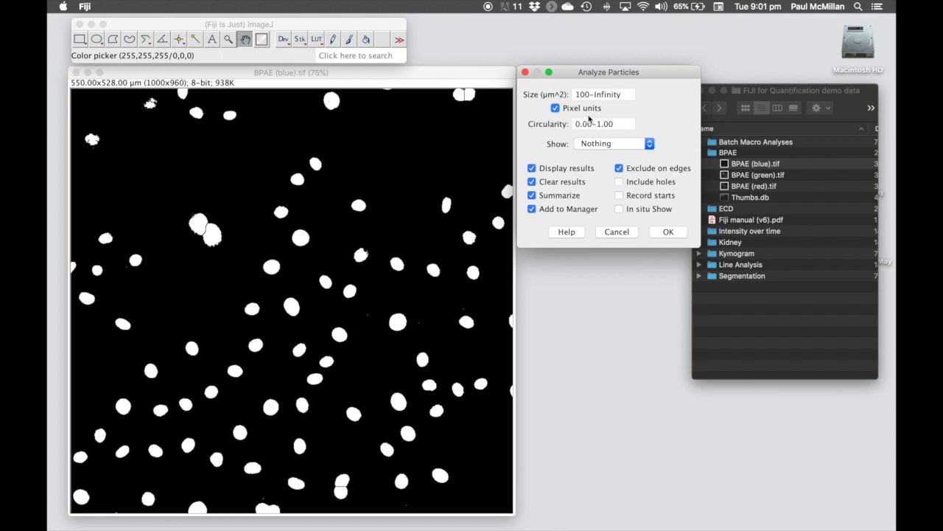
{"action": "key", "text": "Tab"}
- Show Outlines, exclude edge particles, untick Clear results, Summarize and Add to Manager, then run
{"action": "left_click", "coordinate": [616, 147]}
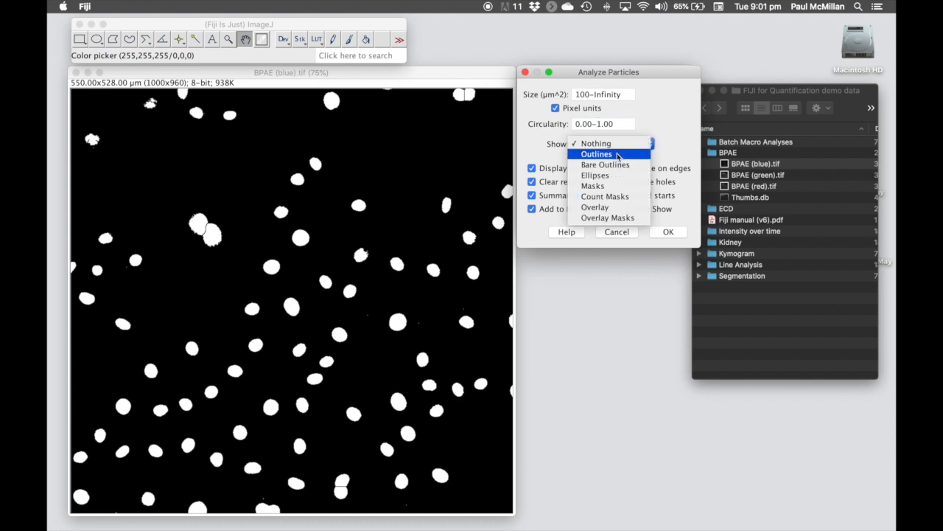
{"action": "left_click", "coordinate": [617, 155]}
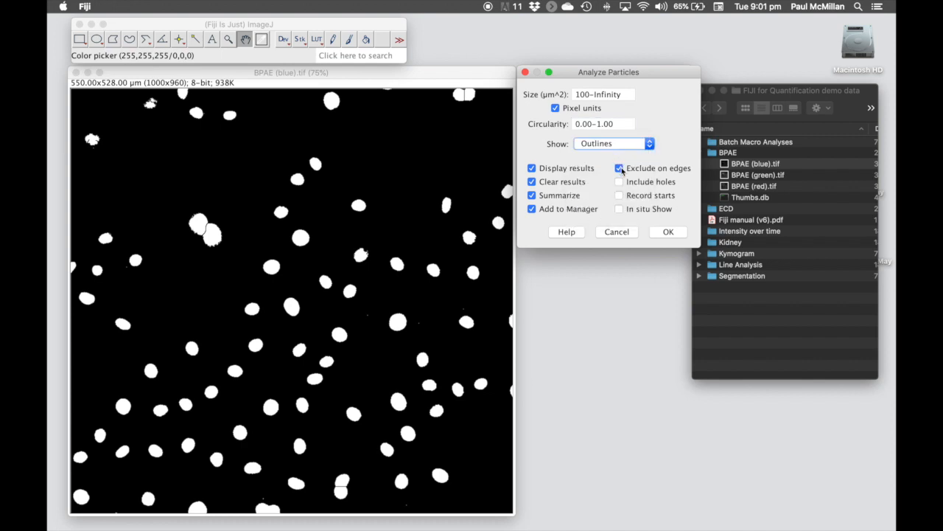
{"action": "left_click", "coordinate": [619, 168]}
{"action": "left_click", "coordinate": [533, 182]}
{"action": "left_click", "coordinate": [533, 196]}
{"action": "left_click", "coordinate": [533, 209]}
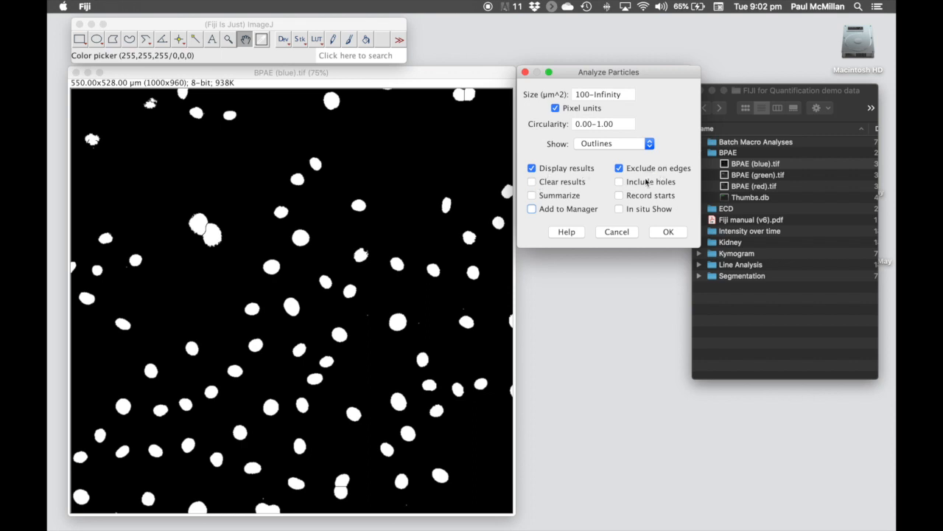
{"action": "left_click", "coordinate": [669, 233]}
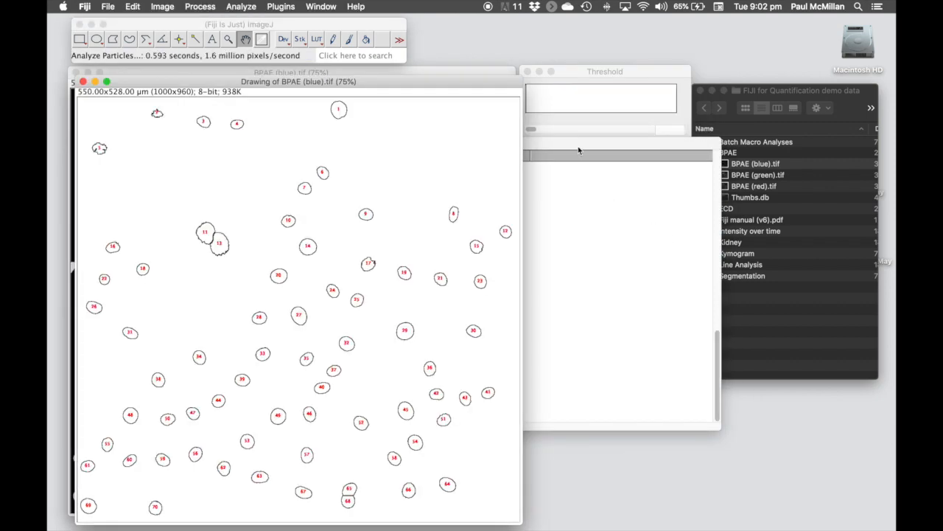
- Move the Results table aside and scroll through the 70 nucleus measurements
{"action": "left_click_drag", "start_coordinate": [578, 143], "coordinate": [681, 116]}
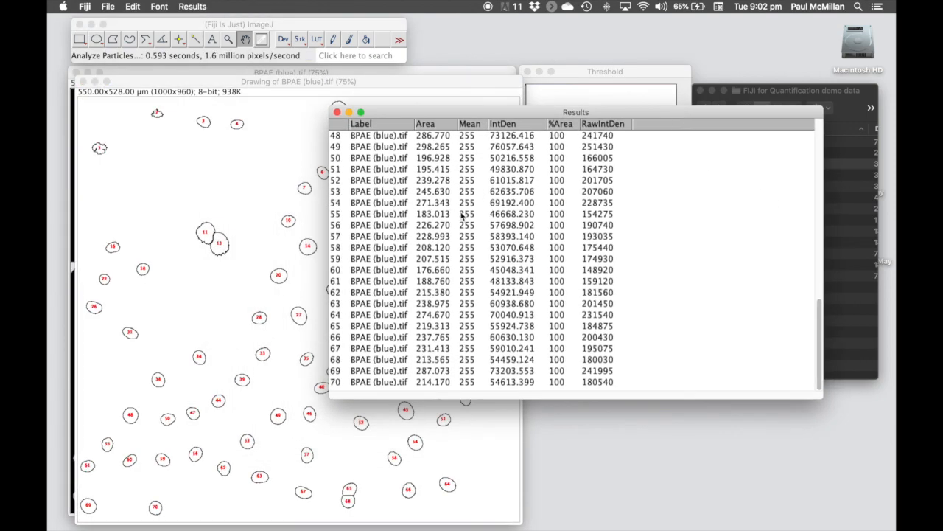
{"action": "scroll", "coordinate": [463, 214], "scroll_direction": "up", "scroll_amount": 15}
{"action": "scroll", "coordinate": [463, 214], "scroll_direction": "down", "scroll_amount": 15}
{"action": "scroll", "coordinate": [404, 288], "scroll_direction": "up", "scroll_amount": 15}
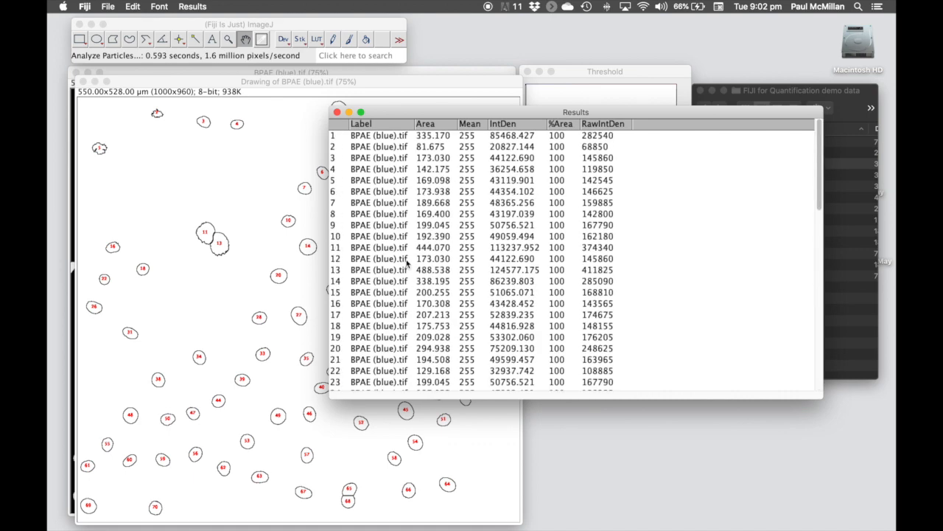
{"action": "scroll", "coordinate": [406, 264], "scroll_direction": "down", "scroll_amount": 15}
{"action": "scroll", "coordinate": [406, 263], "scroll_direction": "up", "scroll_amount": 15}
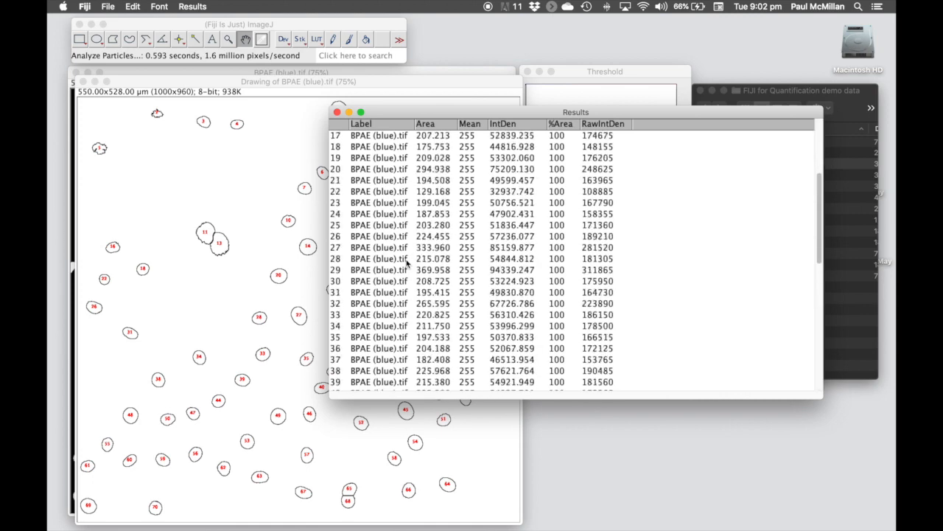
- Nudge the Results table further, then bring the outline drawing forward and close it
{"action": "left_click_drag", "start_coordinate": [441, 116], "coordinate": [433, 138]}
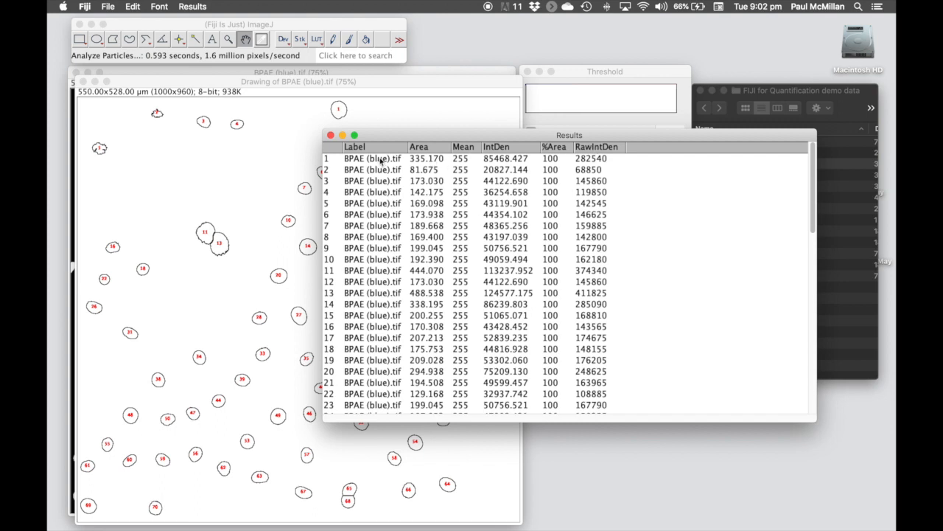
{"action": "left_click_drag", "start_coordinate": [397, 135], "coordinate": [434, 134]}
{"action": "left_click", "coordinate": [361, 103]}
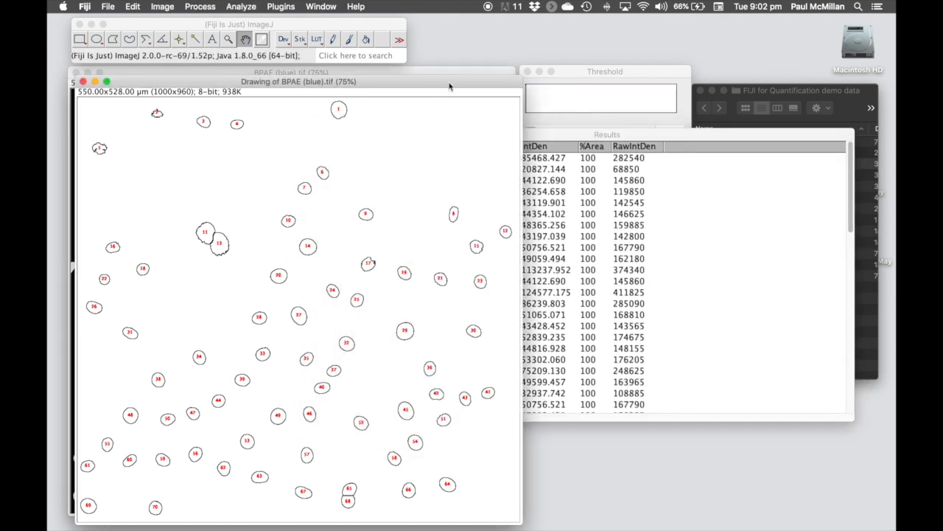
{"action": "left_click", "coordinate": [83, 82]}
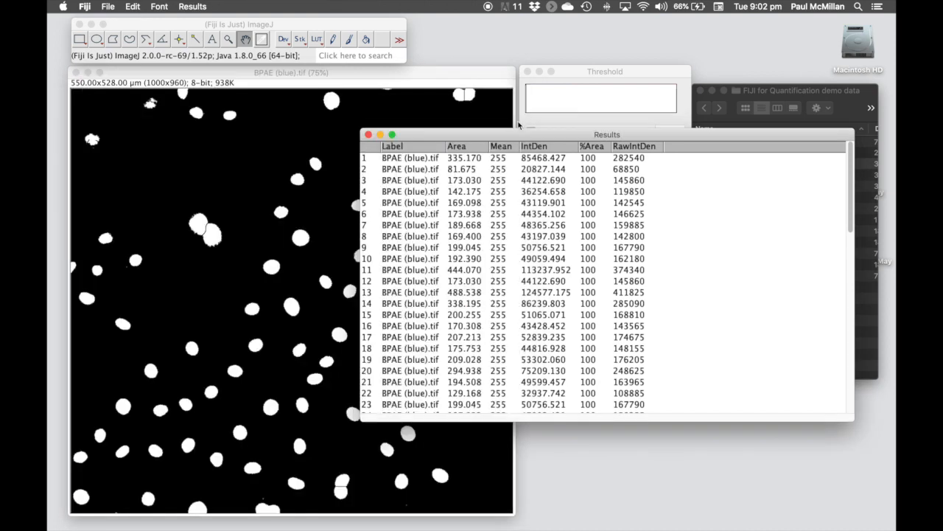
- Close Results without saving and rerun Analyze Particles with Summarize ticked
{"action": "left_click", "coordinate": [368, 135]}
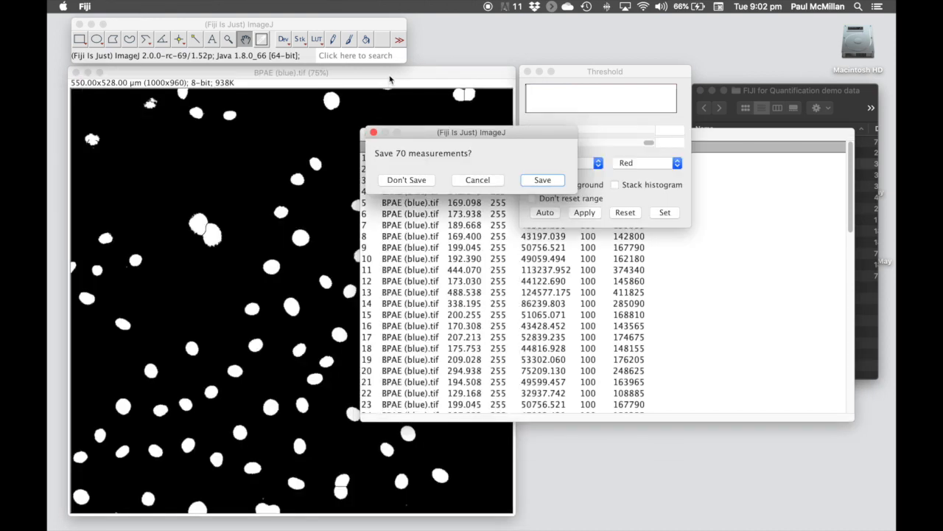
{"action": "left_click", "coordinate": [428, 184]}
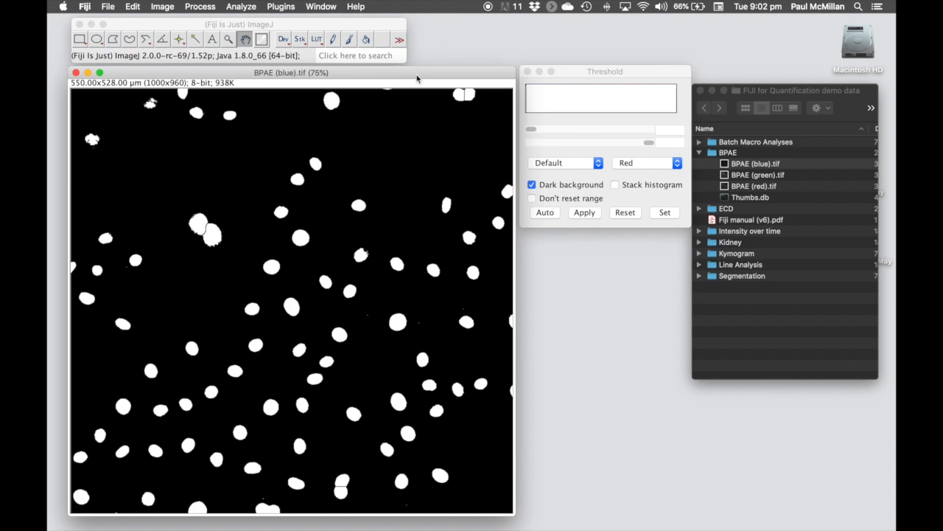
{"action": "left_click", "coordinate": [250, 8]}
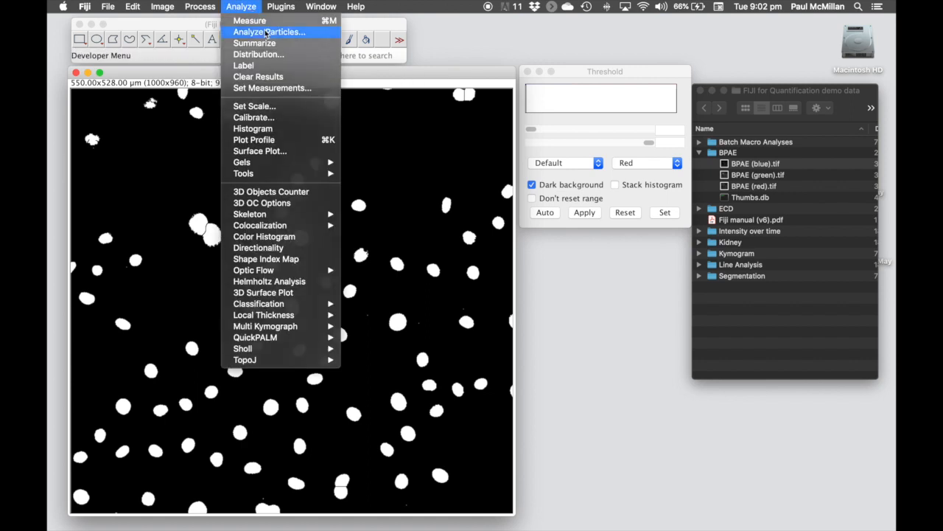
{"action": "left_click", "coordinate": [267, 33]}
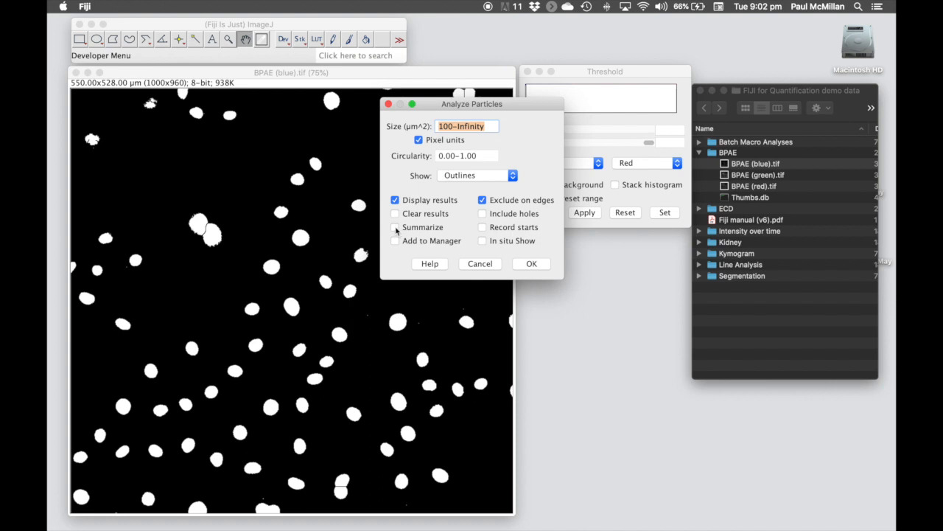
{"action": "left_click", "coordinate": [396, 228]}
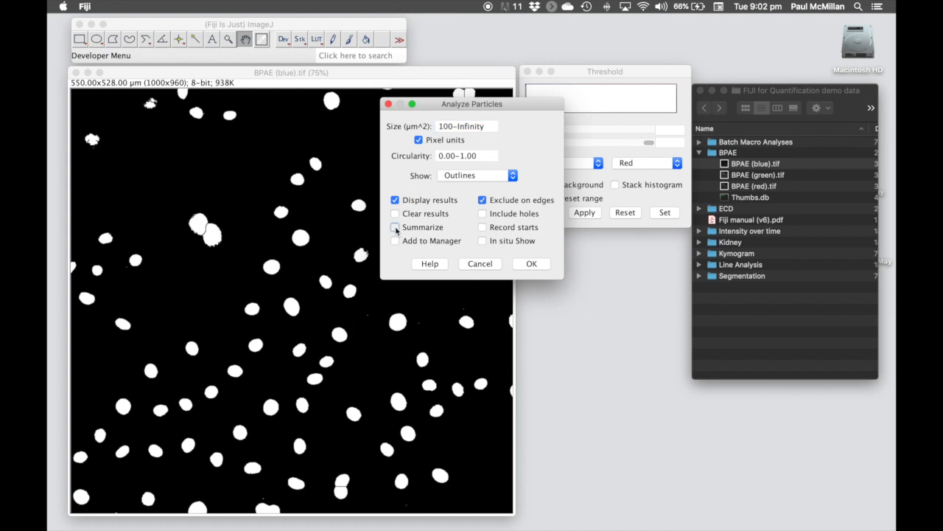
{"action": "left_click", "coordinate": [532, 264]}
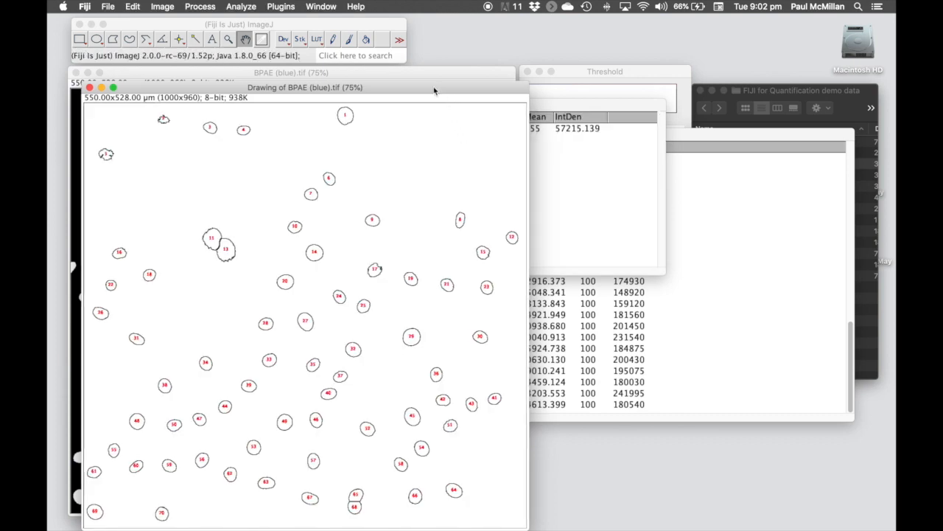
{"action": "left_click_drag", "start_coordinate": [694, 133], "coordinate": [691, 169]}
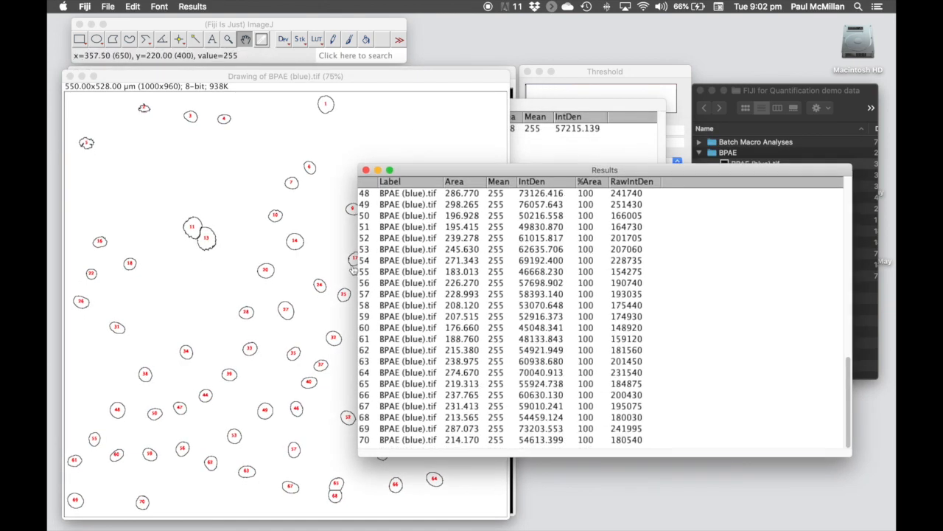
{"action": "left_click", "coordinate": [564, 110]}
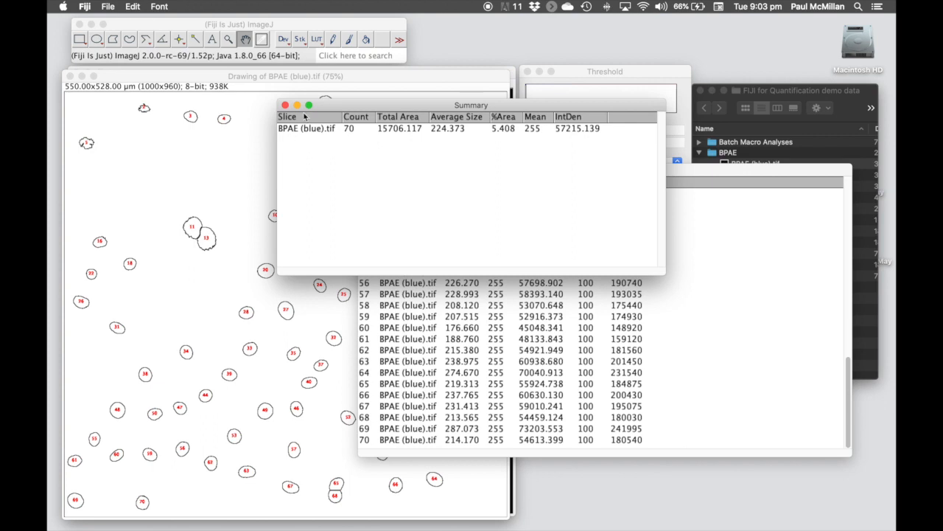
{"action": "left_click_drag", "start_coordinate": [339, 112], "coordinate": [338, 114]}
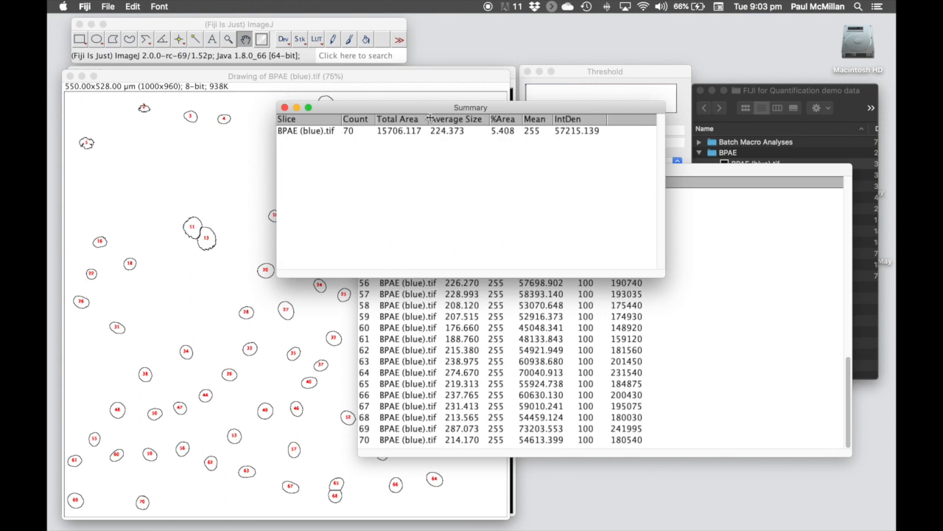
{"action": "left_click_drag", "start_coordinate": [446, 112], "coordinate": [452, 119]}
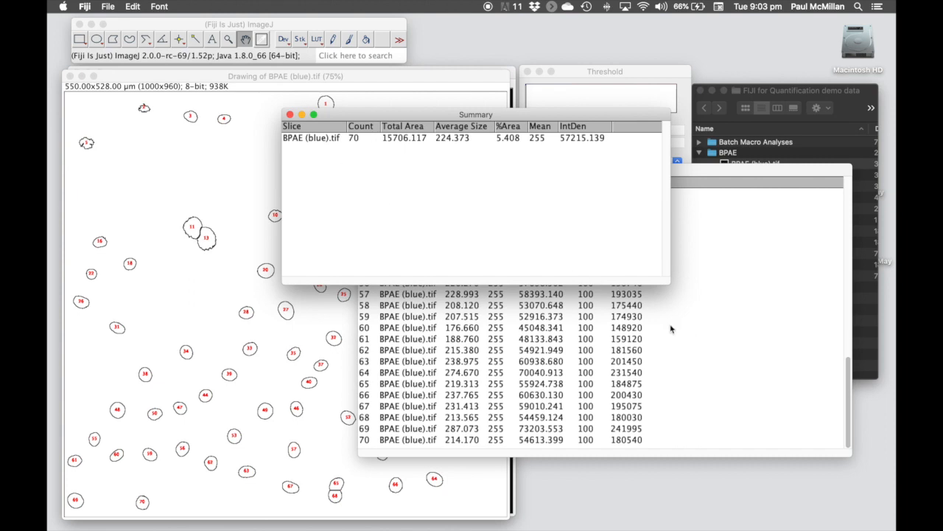
{"action": "left_click", "coordinate": [111, 7]}
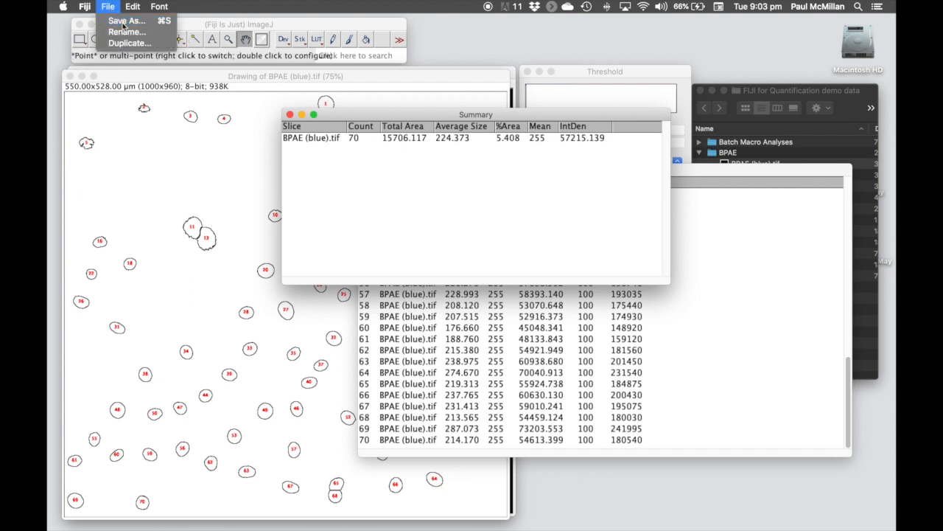
{"action": "left_click", "coordinate": [124, 27]}
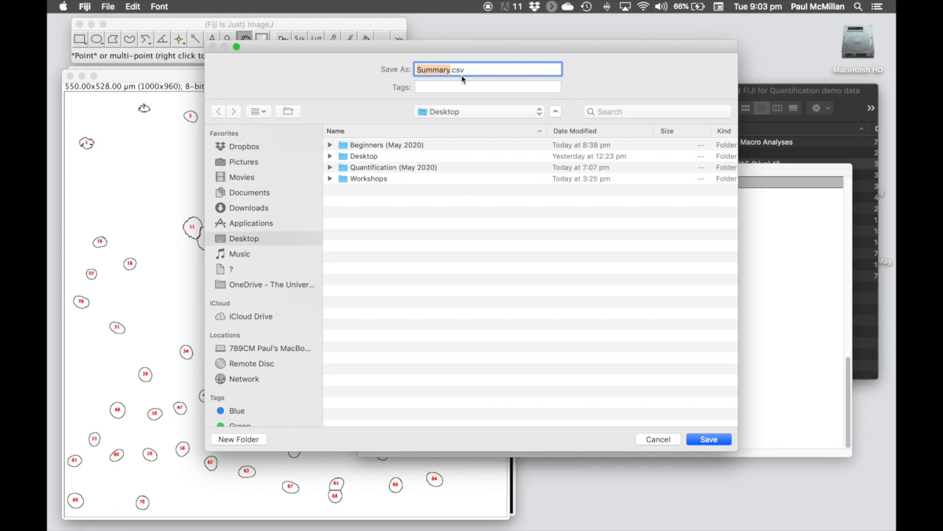
{"action": "left_click", "coordinate": [661, 440]}
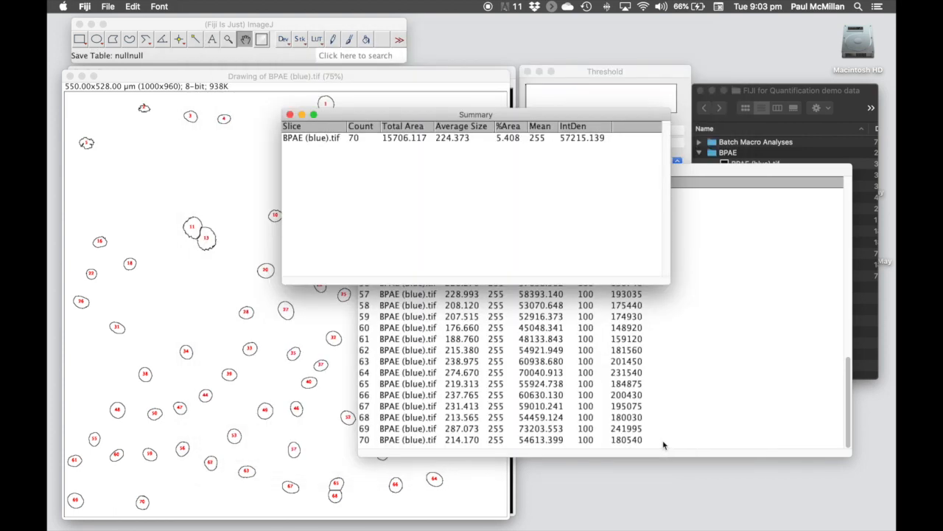
{"action": "left_click", "coordinate": [185, 72]}
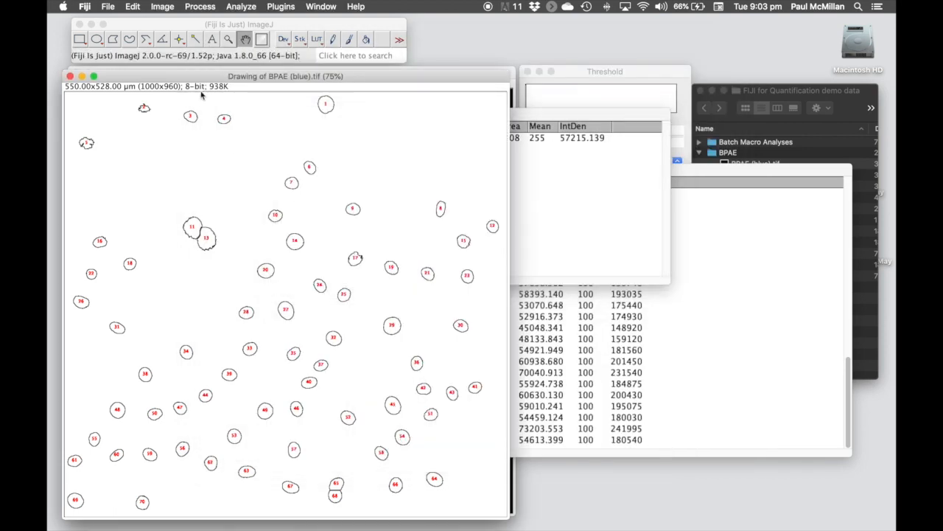